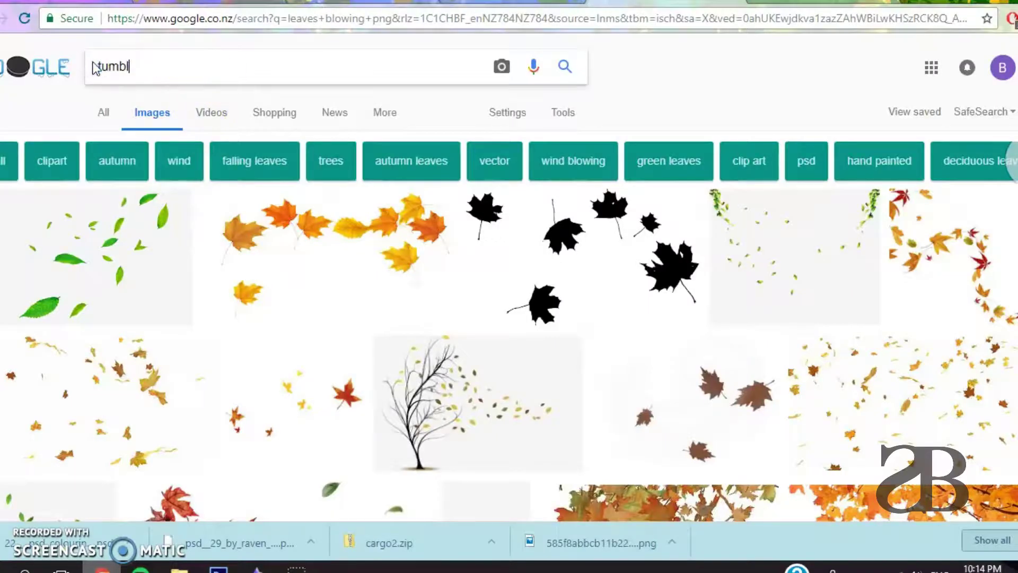
Step: Search Google Images for 'tumblr texture' and preview the white fluffy texture 153 result
text(r texture)
key(Return)
scroll(943, 202, down, 5)
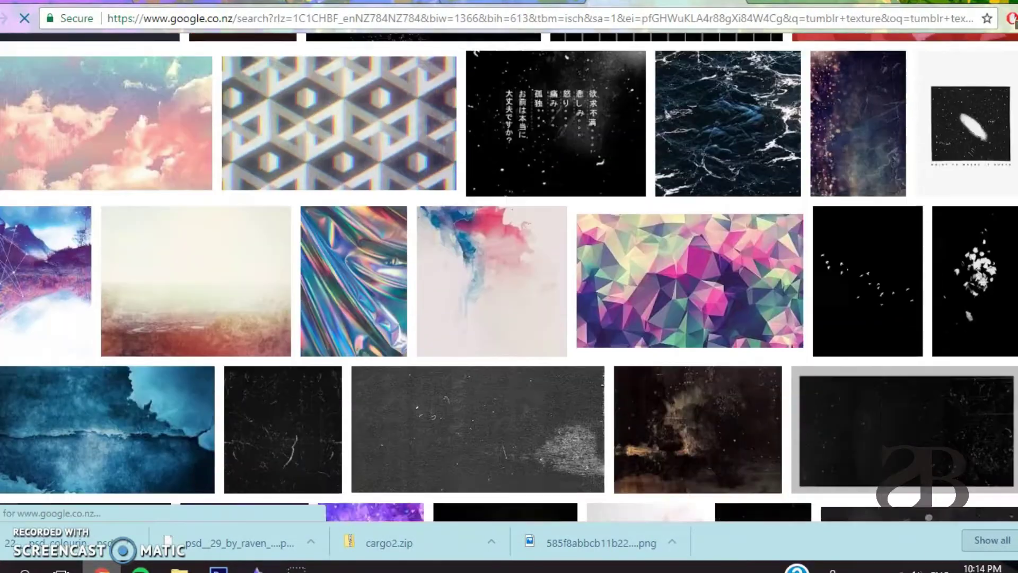
scroll(329, 387, down, 4)
scroll(329, 387, down, 4)
scroll(328, 387, down, 4)
click(329, 387)
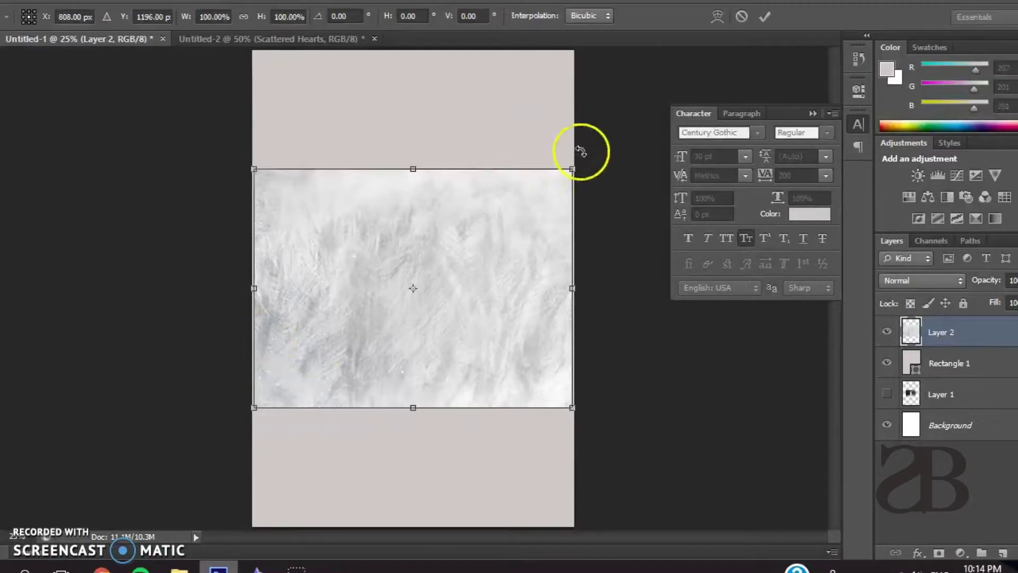
Step: Rotate the white texture to portrait and scale it up to fill the whole cover
drag(579, 154, 557, 461)
mouse_move(513, 393)
mouse_down()
mouse_move(455, 314)
mouse_move(615, 552)
mouse_up()
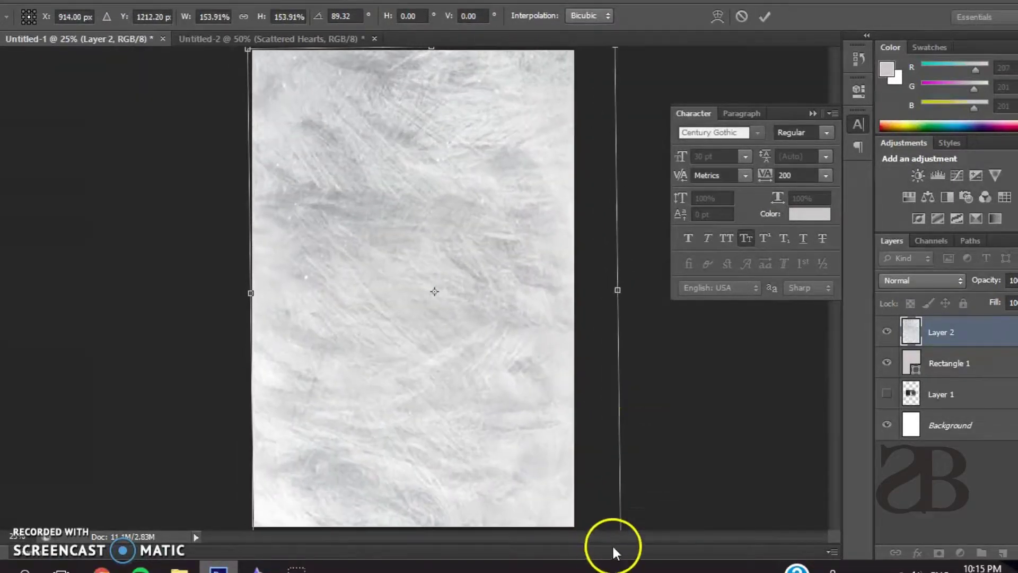
key(ctrl+minus)
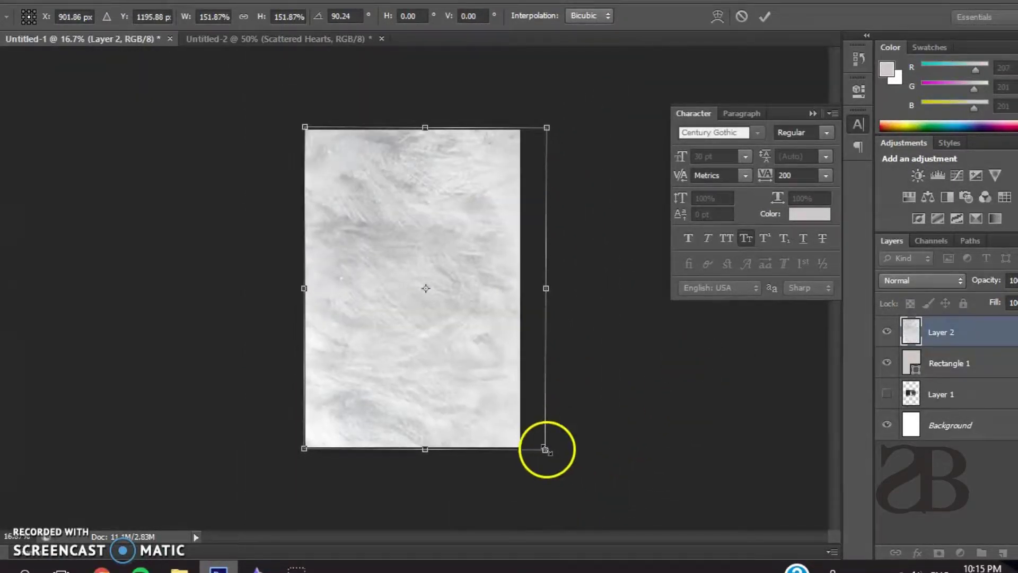
key(Return)
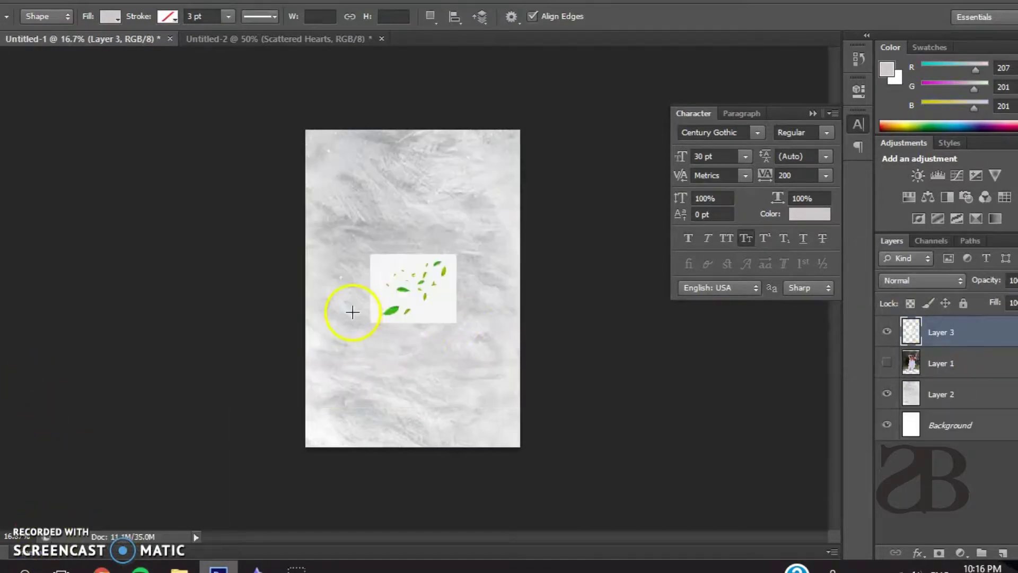
Step: Enlarge the falling leaves lower on the cover, paint green texture, and show the woman's photo
key(ctrl+t)
drag(464, 330, 434, 361)
drag(291, 232, 463, 347)
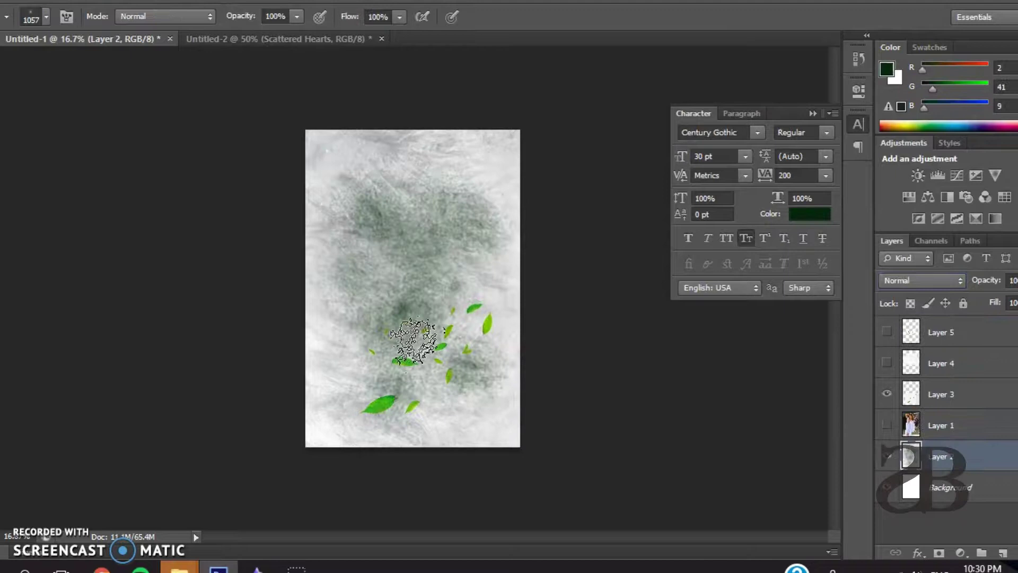
mouse_move(392, 233)
mouse_down()
mouse_move(431, 295)
mouse_move(367, 289)
mouse_move(435, 318)
mouse_up()
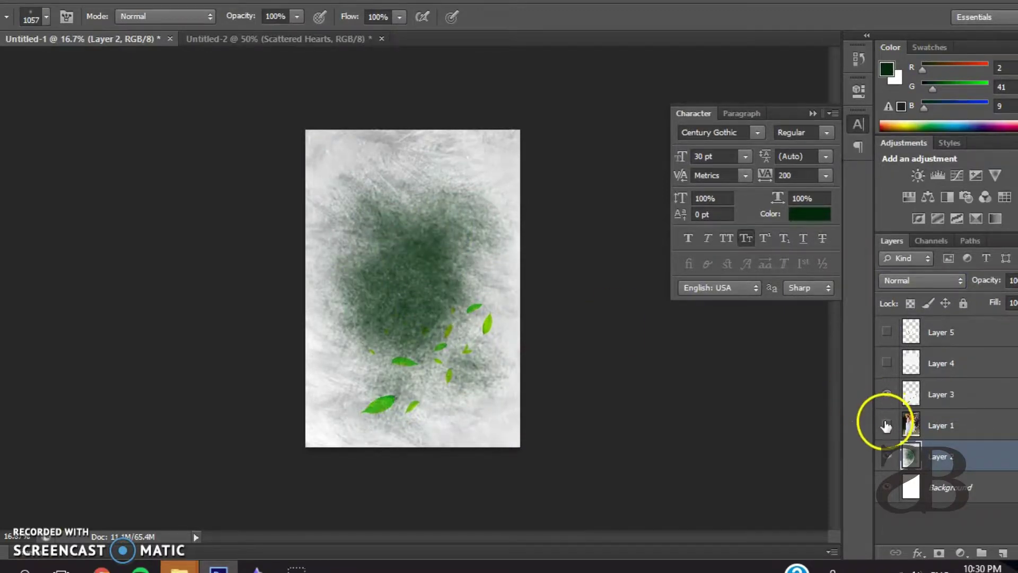
click(886, 424)
Step: On the woman's photo layer, quick-select her hand, dress, arm and figure
key(e)
click(338, 297)
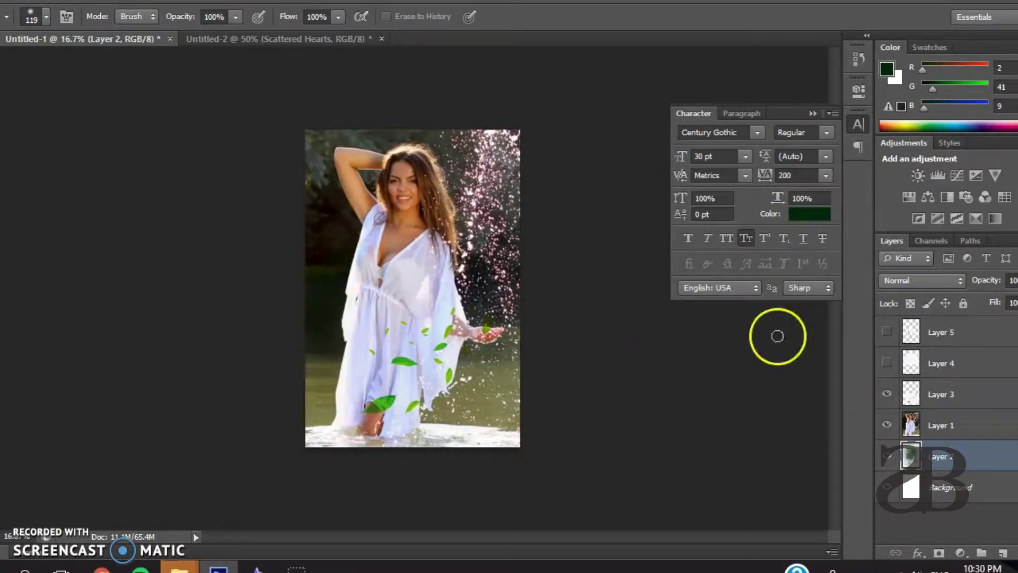
key(alt+bracketright)
key(w)
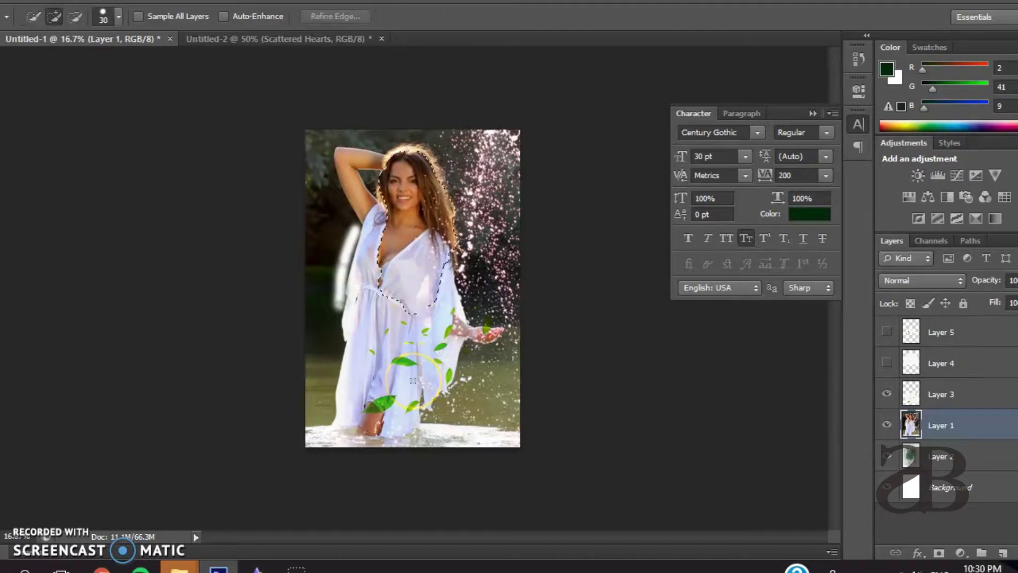
click(464, 348)
drag(433, 331, 408, 149)
Step: Invert the selection and delete the photo background around the woman
right_click(426, 143)
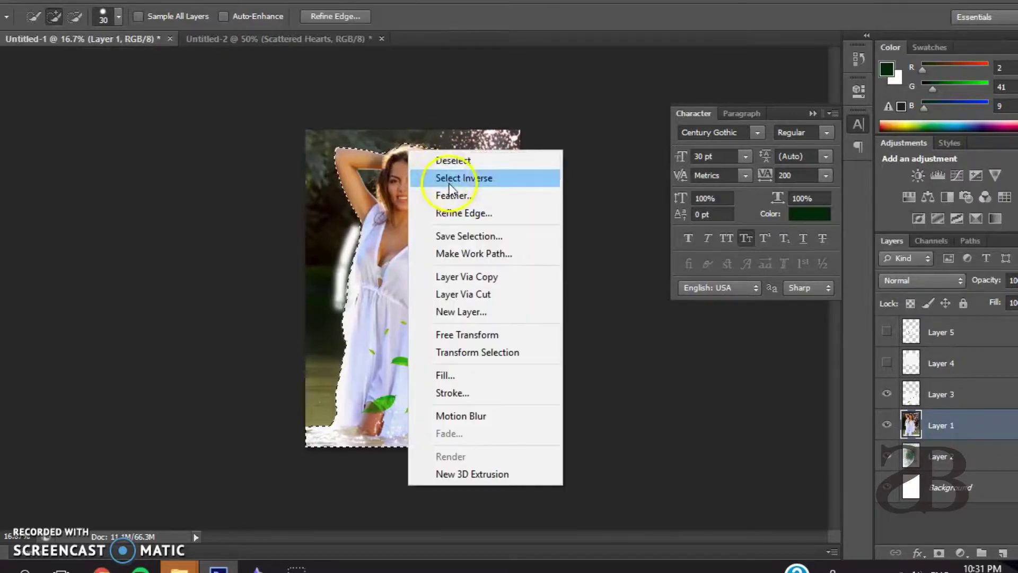
click(463, 175)
key(Delete)
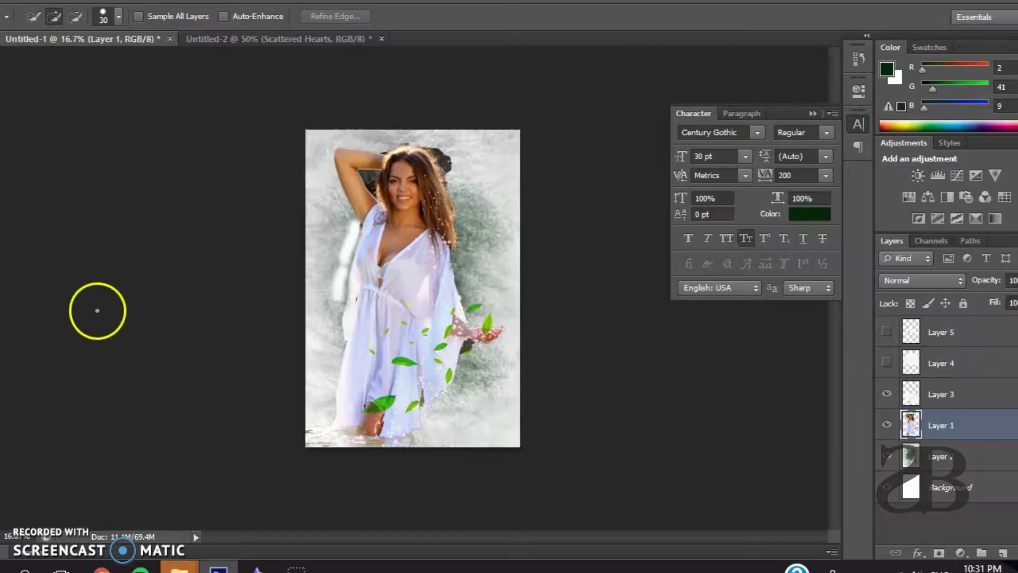
Step: Erase the photo's lower legs, dark patches and left strip with a 288 px eraser, nudging it right
key(e)
click(47, 16)
drag(371, 421, 439, 375)
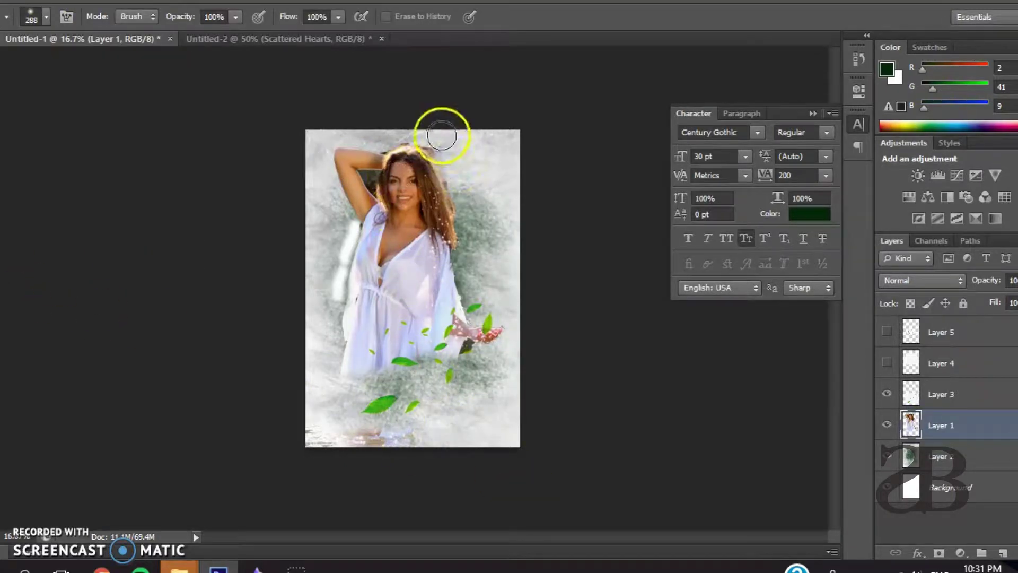
drag(372, 160, 374, 180)
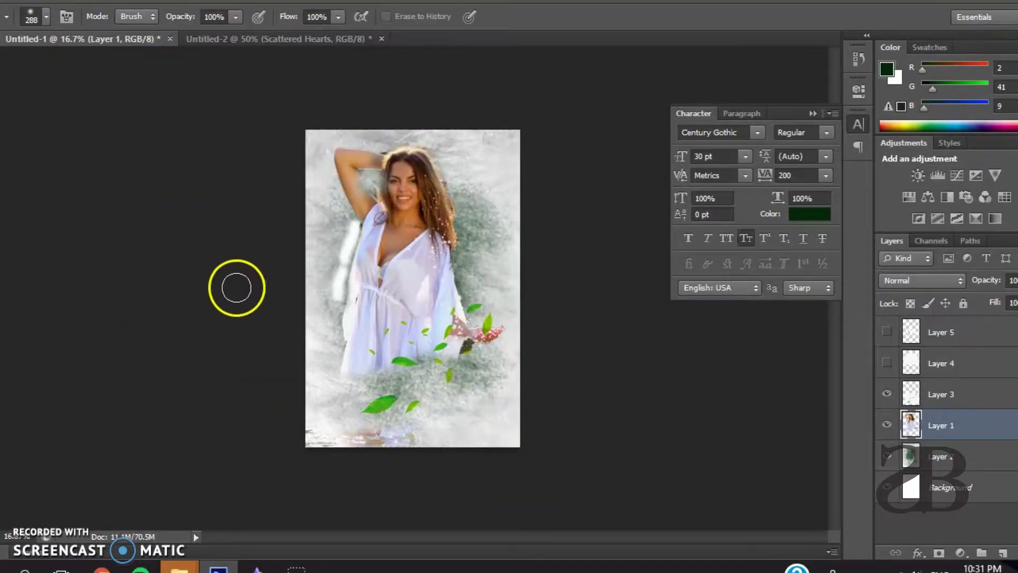
key(v)
drag(413, 284, 432, 284)
key(e)
drag(302, 357, 321, 143)
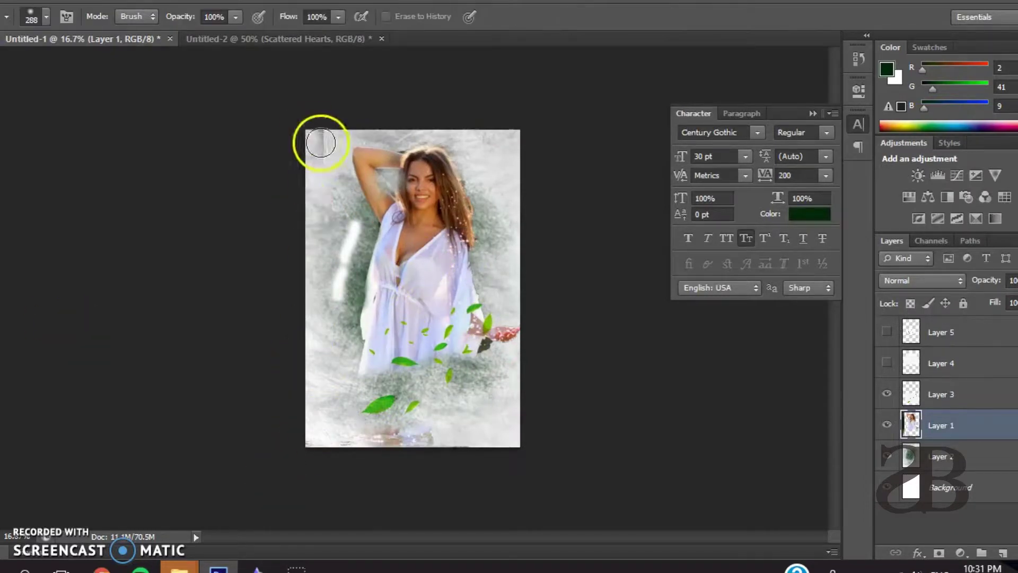
Step: Paint green-grey and dark green (27462d) scatter texture over the lower image, left side and shoulder
key(b)
mouse_move(414, 371)
mouse_down()
mouse_move(397, 370)
mouse_move(364, 409)
mouse_move(466, 368)
mouse_move(356, 348)
mouse_move(341, 269)
mouse_move(329, 302)
mouse_move(323, 275)
mouse_up()
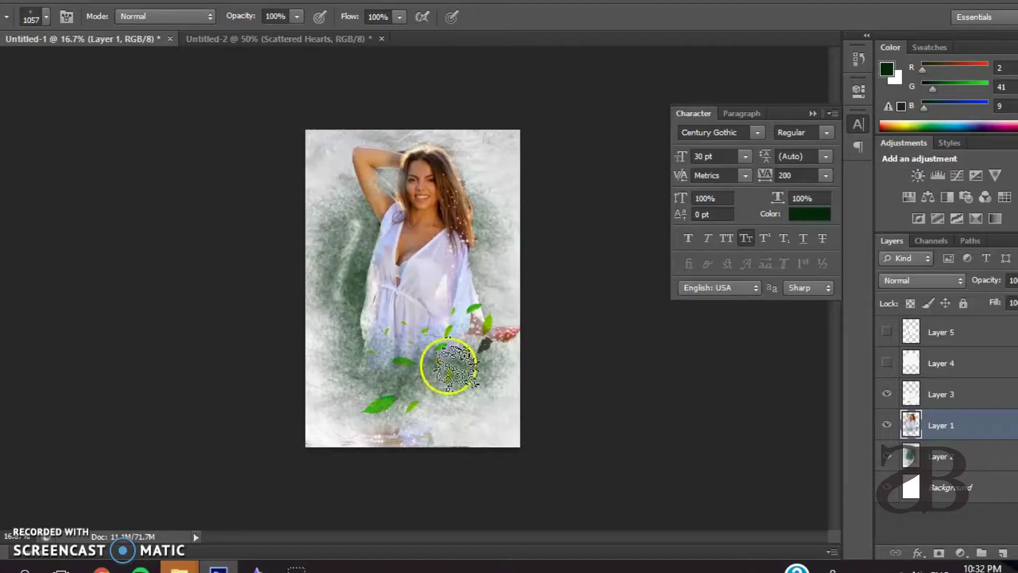
click(47, 17)
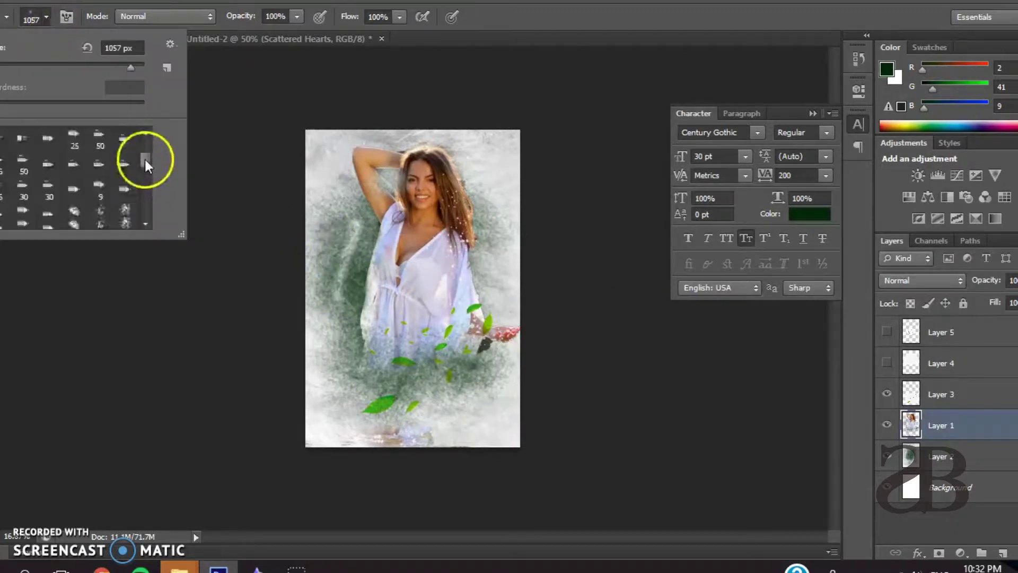
click(343, 277)
click(47, 17)
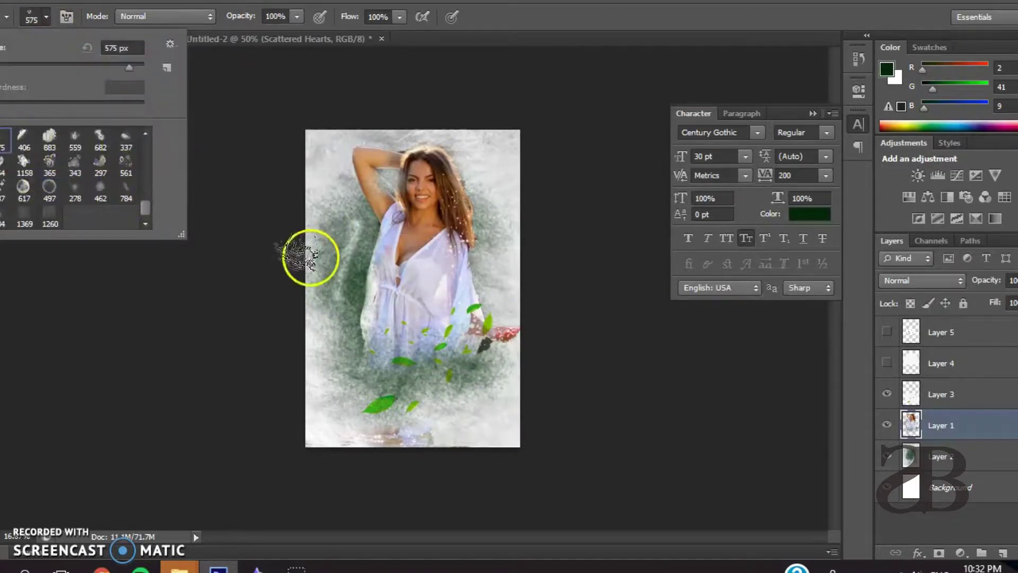
click(886, 69)
click(576, 249)
click(837, 93)
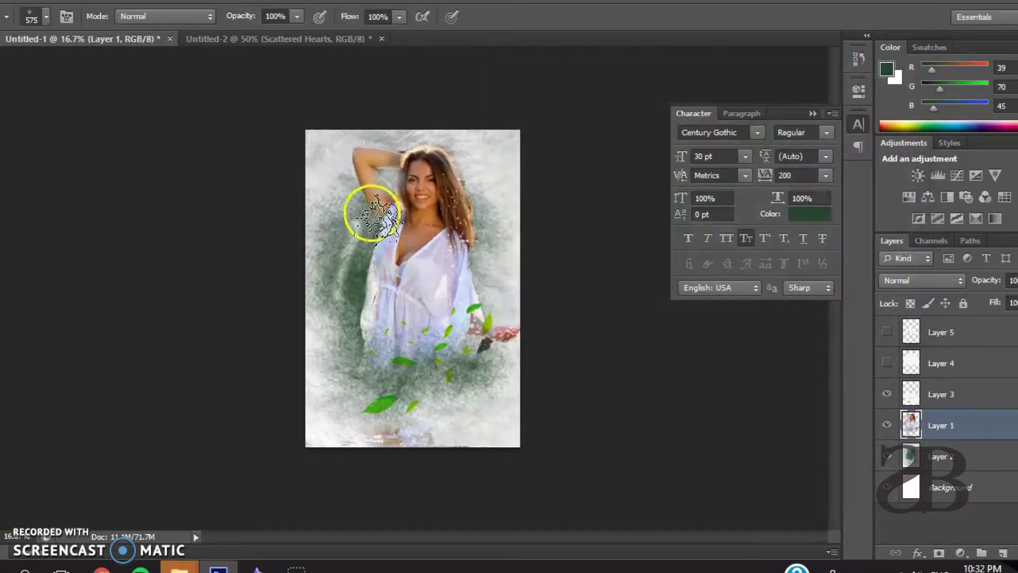
drag(344, 335, 422, 377)
drag(451, 303, 386, 171)
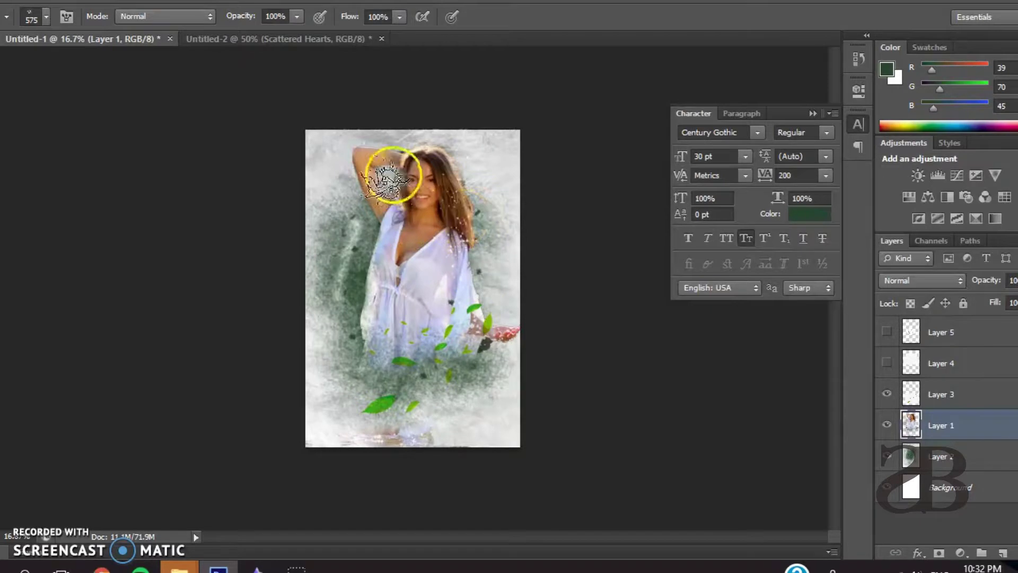
Step: Switch to the 559 px scatter brush with a lighter grey-green colour
click(46, 17)
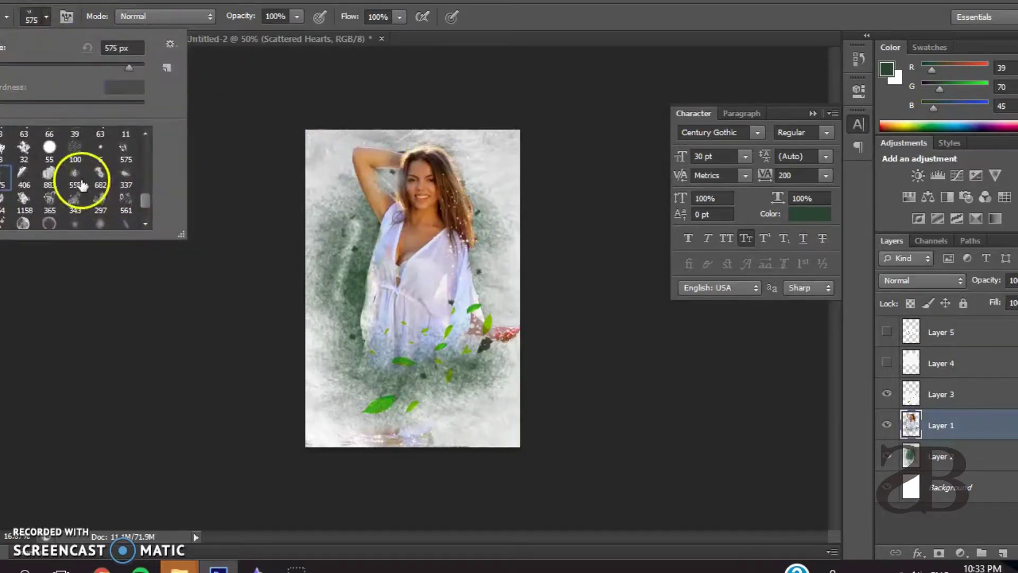
double_click(84, 175)
click(887, 68)
click(546, 207)
key(Return)
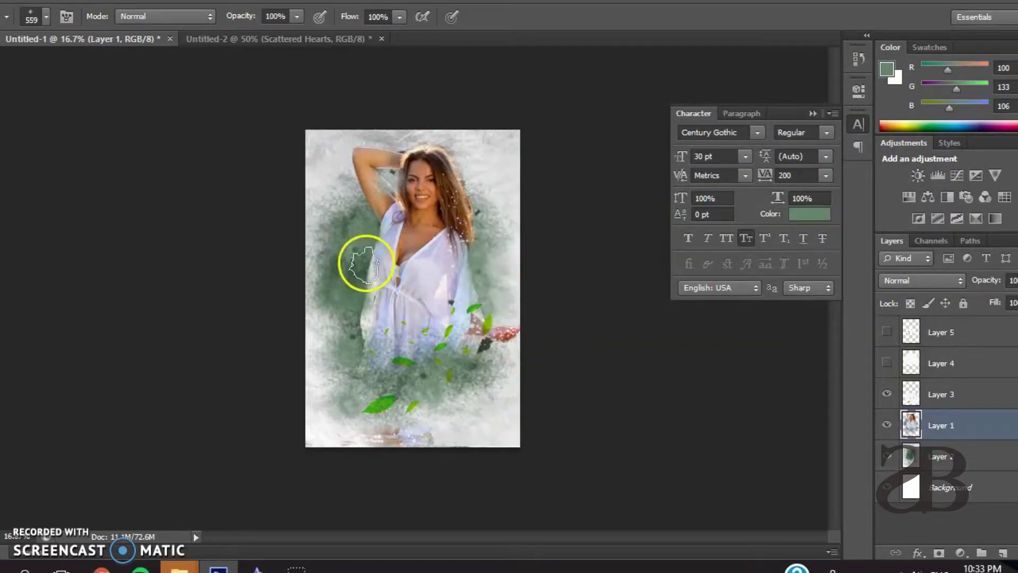
Step: Move the leaves Layer 3 to the top and hide it
drag(944, 395, 936, 326)
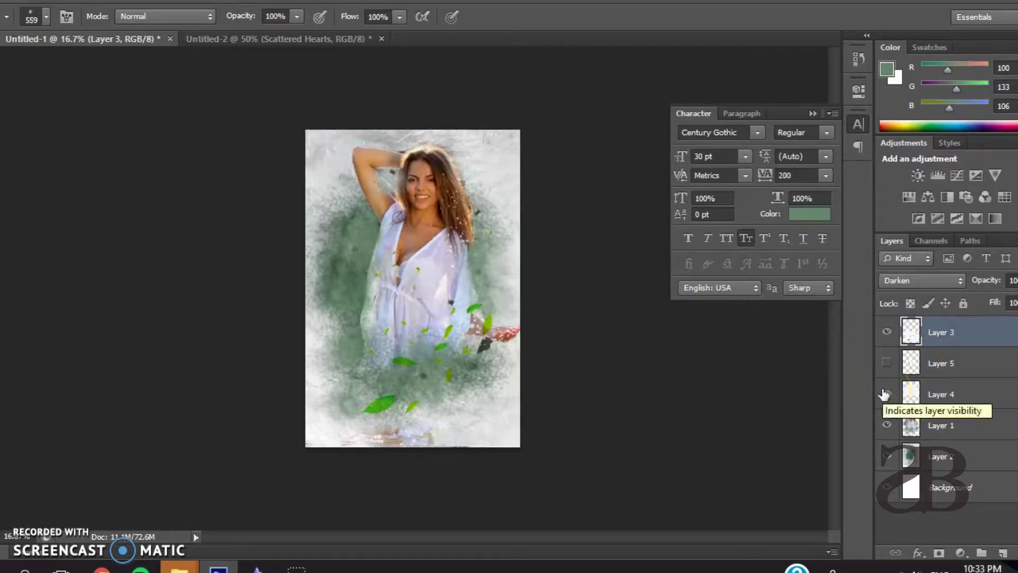
click(886, 332)
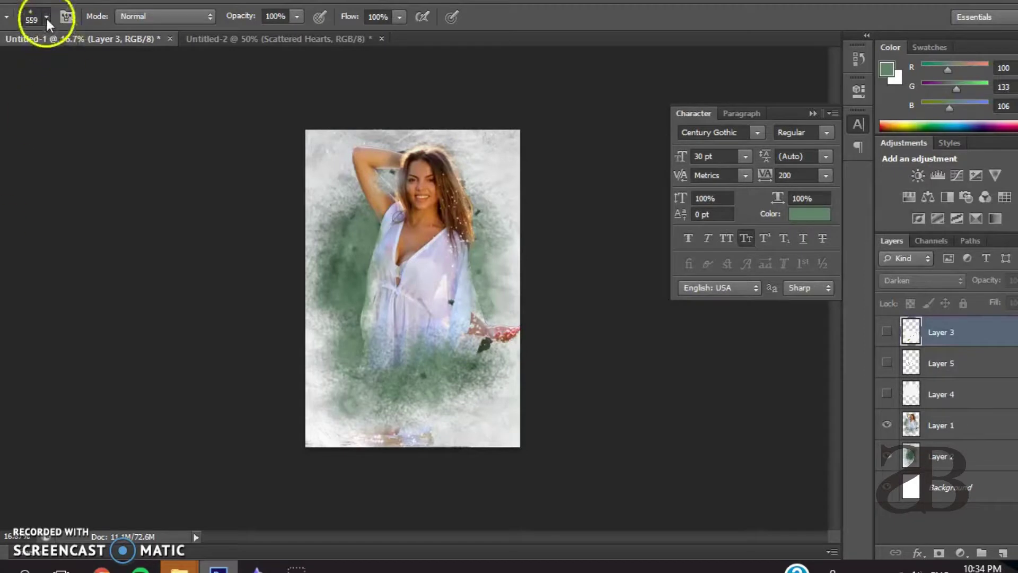
click(46, 18)
click(887, 69)
key(Return)
Step: On Layer 1, paint light grey over the green beside the figure, below the dress and around the head
click(947, 425)
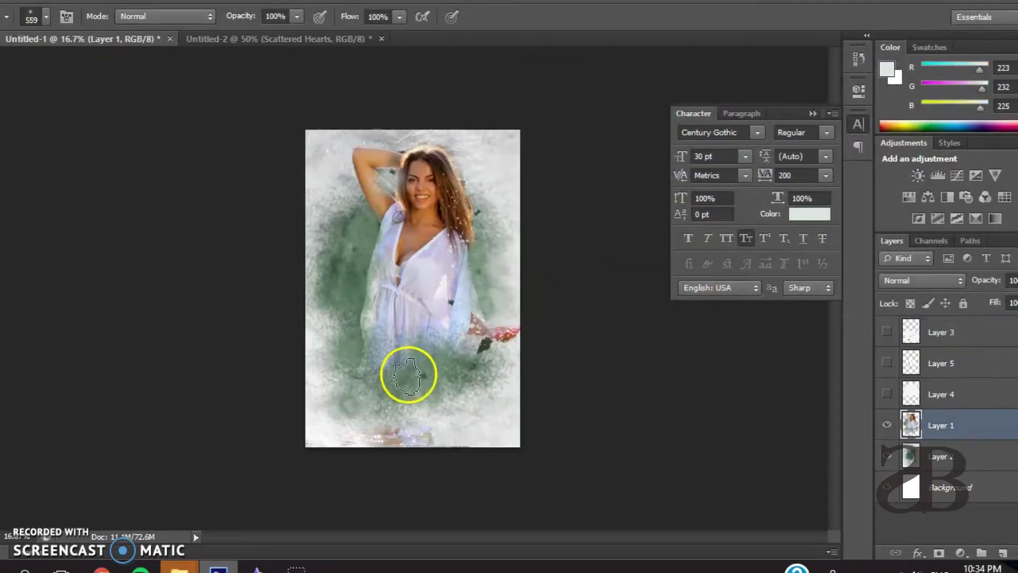
drag(488, 229, 350, 312)
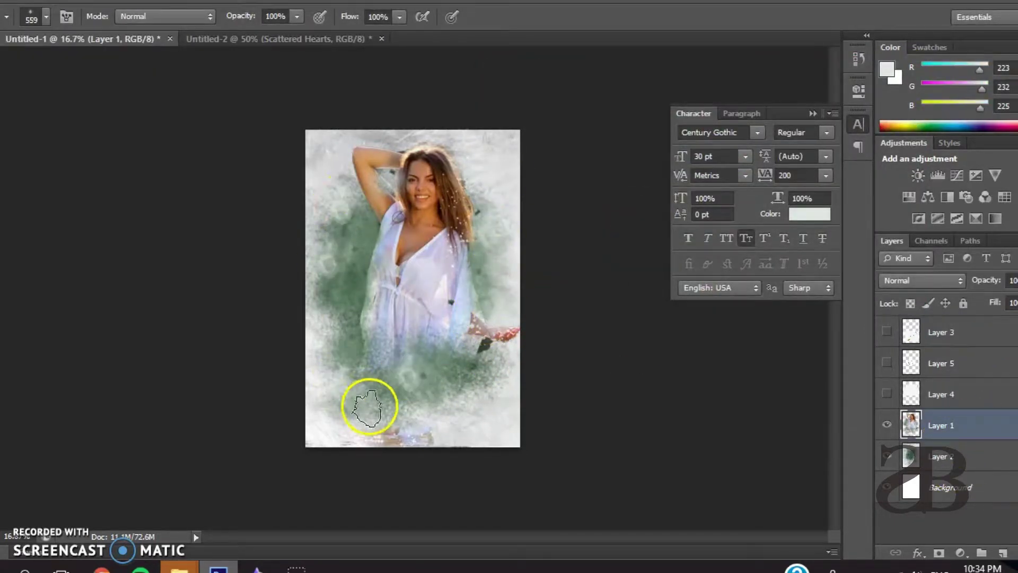
drag(369, 406, 397, 364)
mouse_move(399, 178)
mouse_down()
mouse_move(466, 171)
mouse_move(408, 135)
mouse_up()
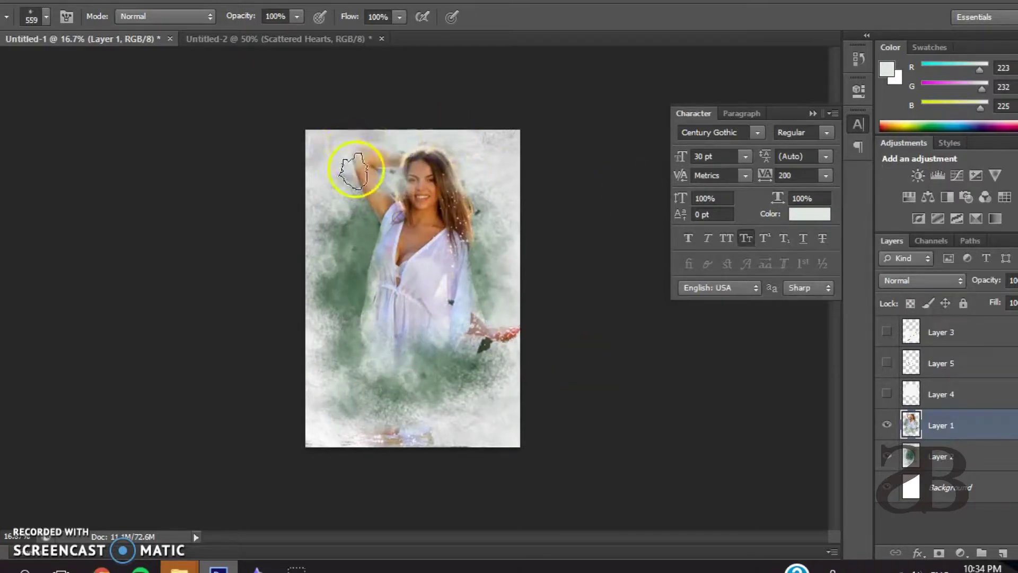
Step: Stamp scattered bubbles onto the image with the bubble brush preset
click(46, 16)
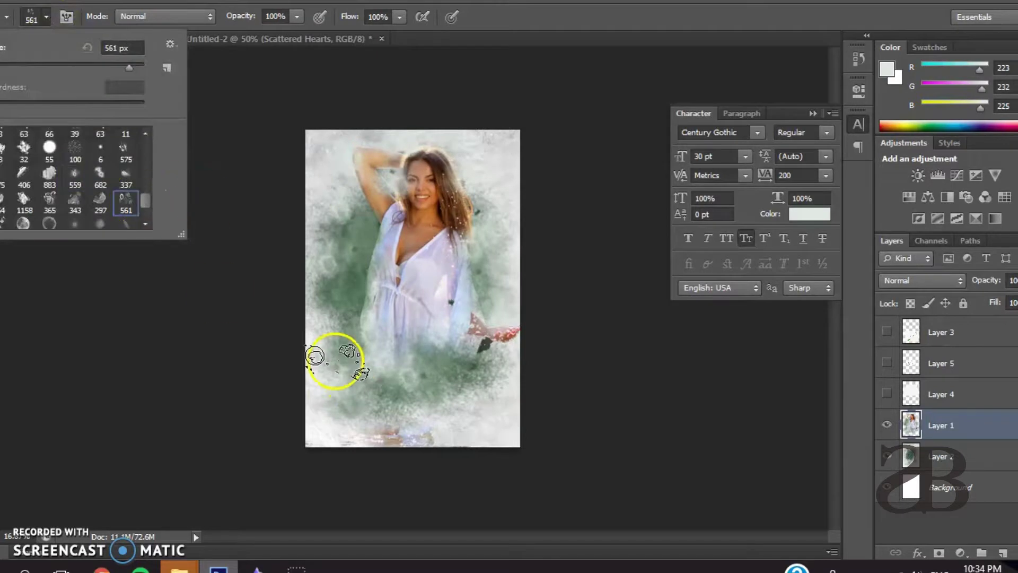
click(335, 360)
click(350, 235)
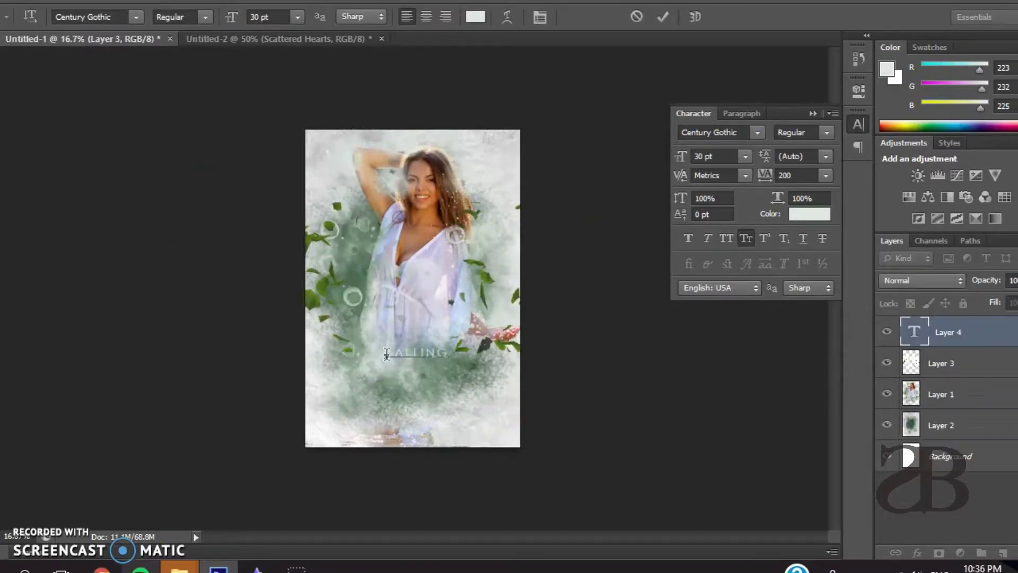
Step: Try fonts such as Clementine Sketch and DK Longreach for the FALLING title
click(756, 132)
scroll(936, 246, up, 3)
click(742, 480)
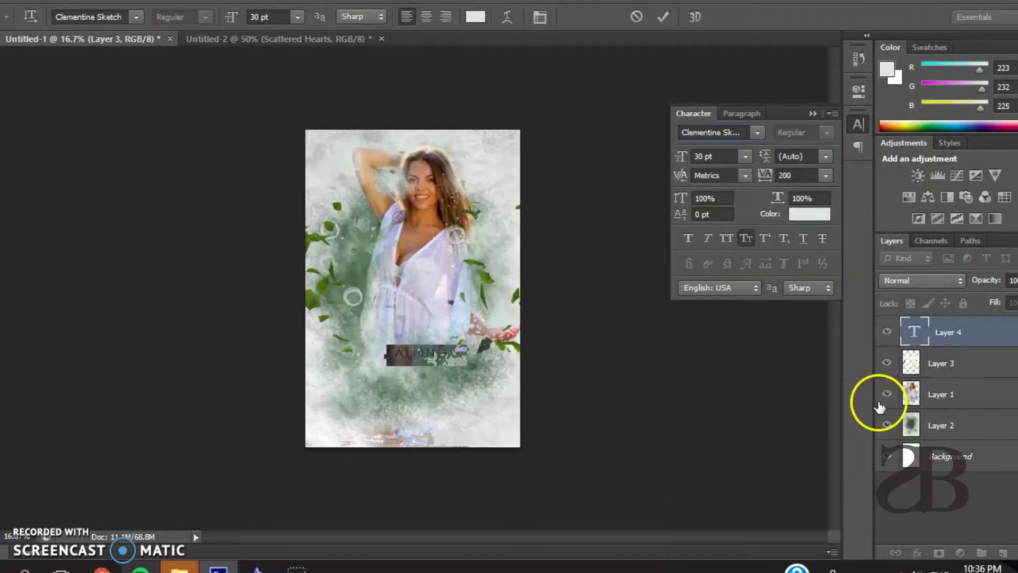
click(757, 133)
scroll(937, 190, up, 10)
scroll(934, 209, down, 5)
drag(933, 209, 941, 272)
click(732, 279)
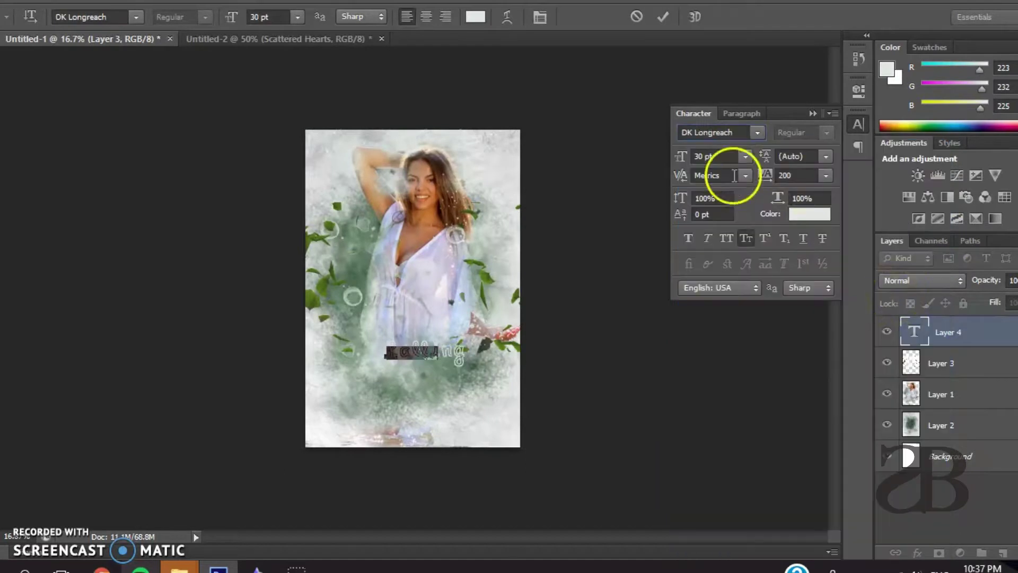
Step: Set FALLING to 72 pt and move it up-left over the lower dress
click(745, 156)
click(727, 423)
key(v)
mouse_move(451, 347)
mouse_down()
mouse_move(422, 344)
mouse_move(412, 329)
mouse_up()
drag(945, 331, 942, 371)
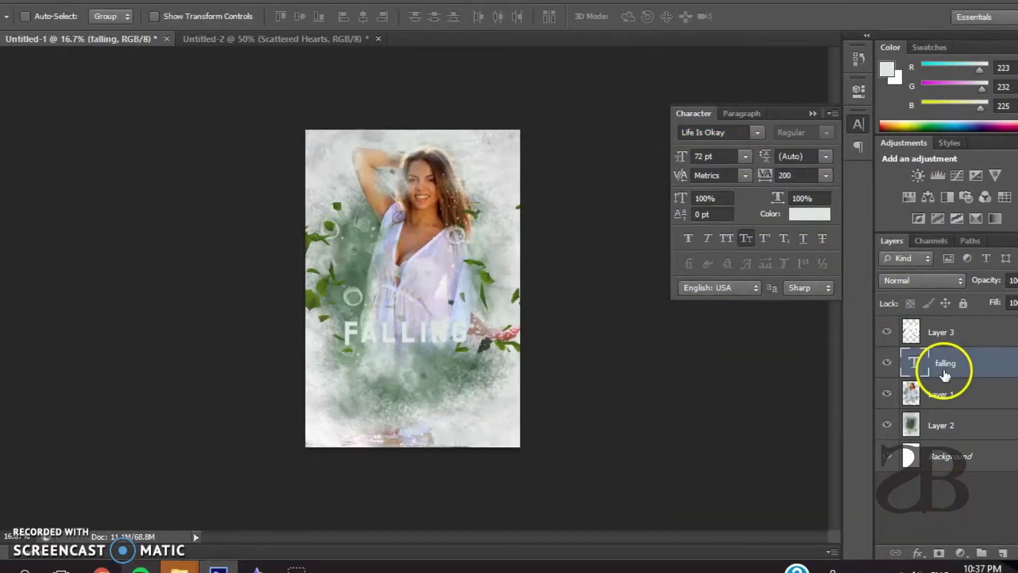
Step: Give FALLING a near-white colour sampled from the image and a drop shadow
click(813, 215)
click(456, 339)
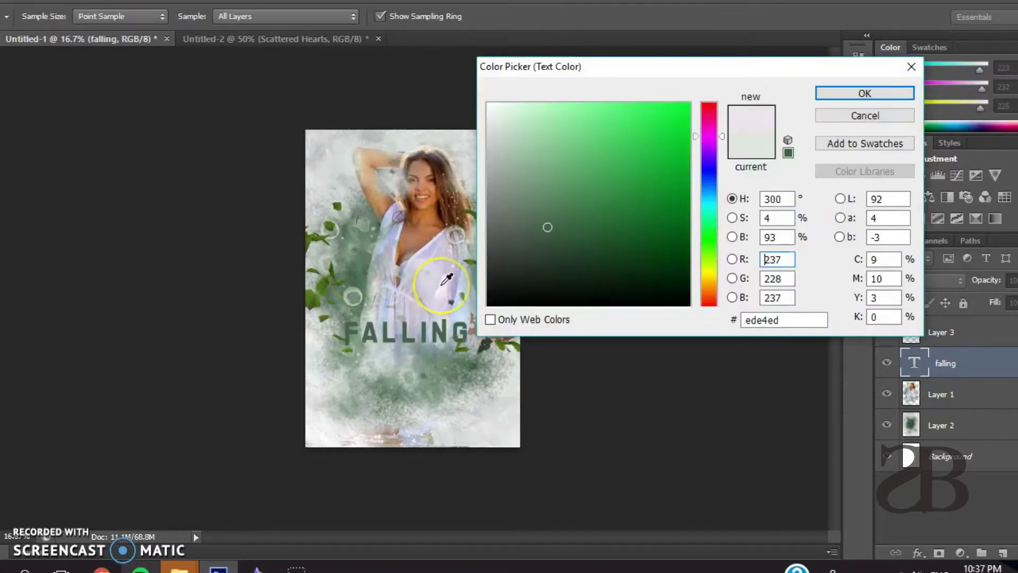
click(864, 95)
right_click(905, 366)
click(904, 366)
double_click(981, 363)
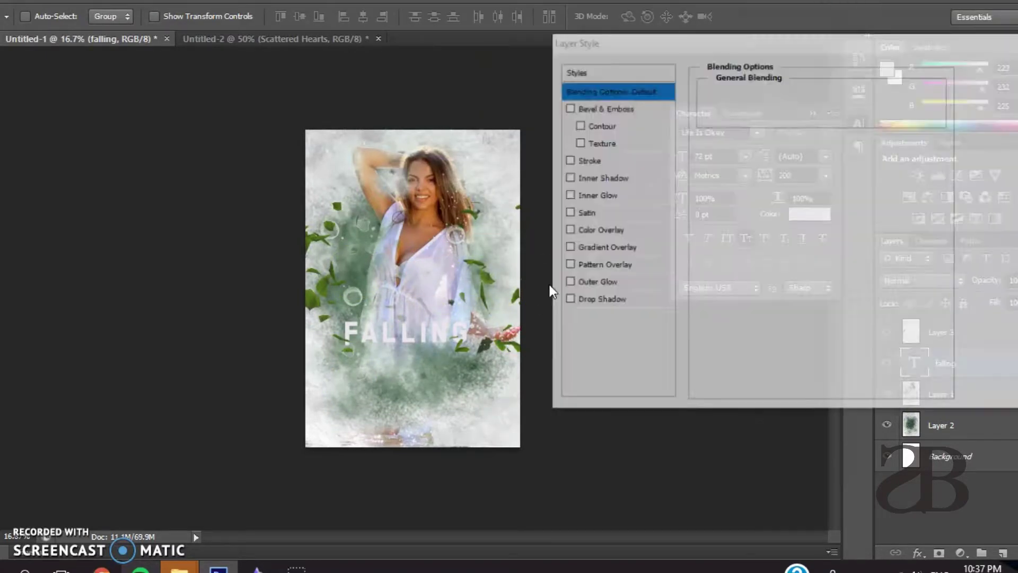
click(599, 300)
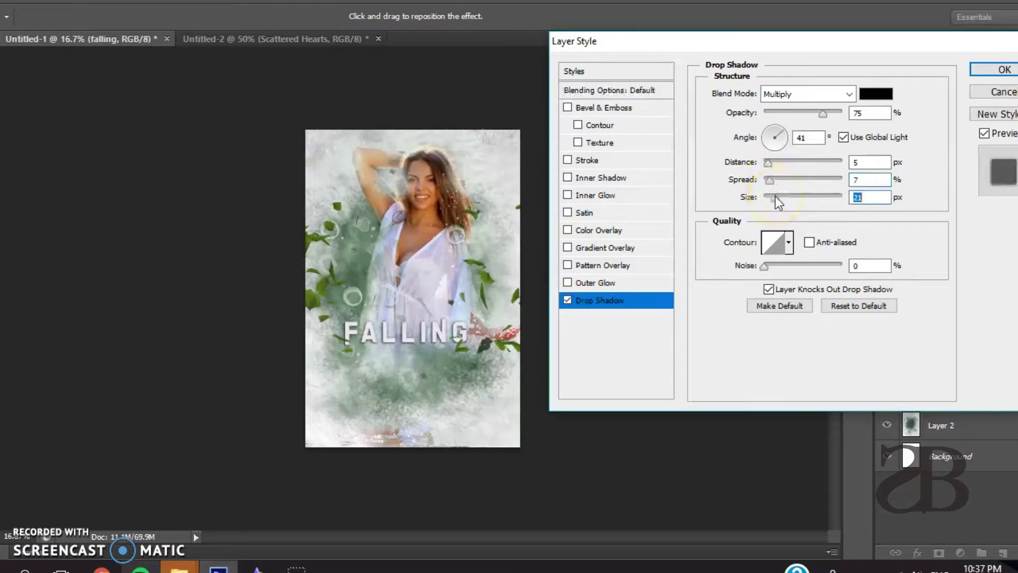
click(1005, 69)
Step: Draw a thin drop-shadowed vertical bar below the title, then start the FOR text line
key(u)
drag(346, 373, 348, 451)
key(v)
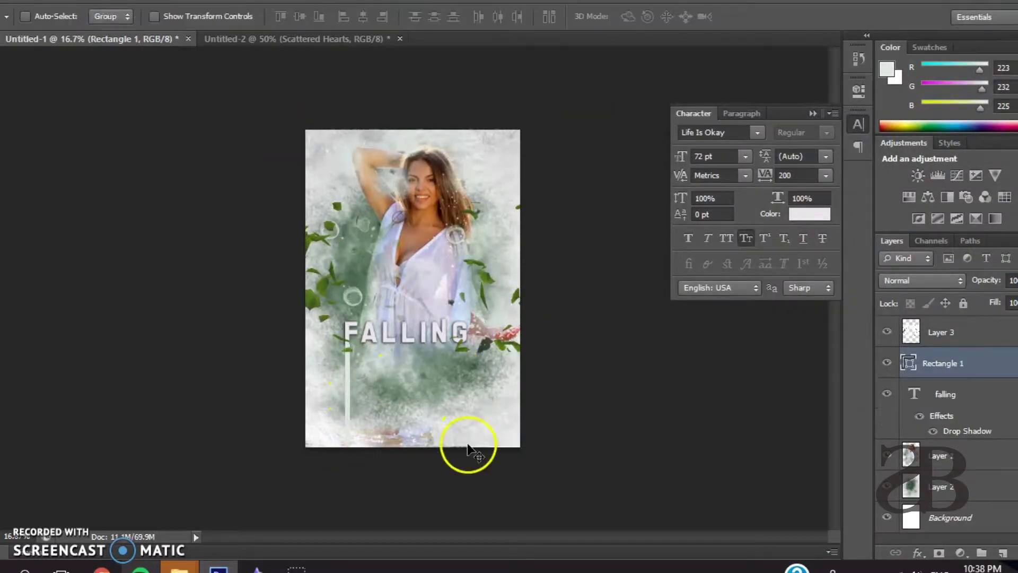
right_click(933, 366)
click(667, 69)
click(604, 300)
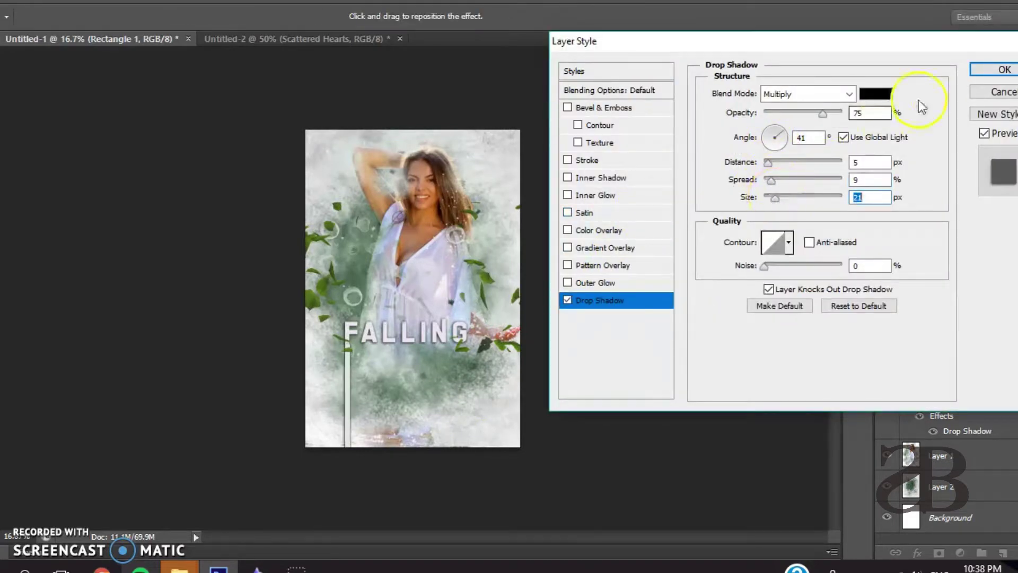
click(1005, 68)
key(t)
click(381, 383)
text(FOR YOU)
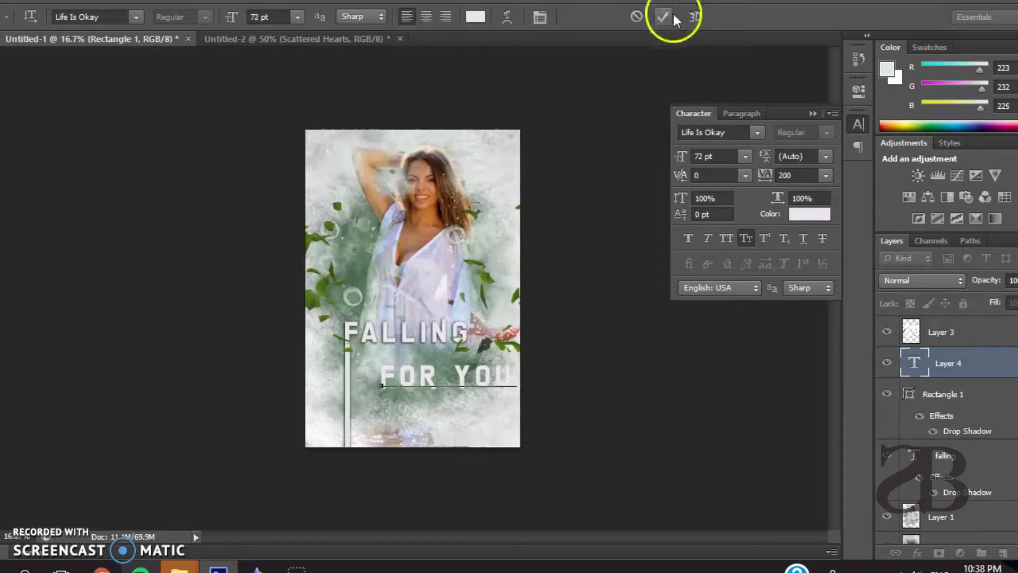
Step: Move FOR YOU up under FALLING and tighten its letter spacing to 50
click(664, 17)
key(v)
drag(425, 381, 405, 362)
click(825, 175)
click(816, 305)
click(826, 175)
click(811, 362)
click(826, 175)
click(823, 379)
Step: Give FOR YOU an enlarged drop shadow
right_click(949, 363)
click(680, 75)
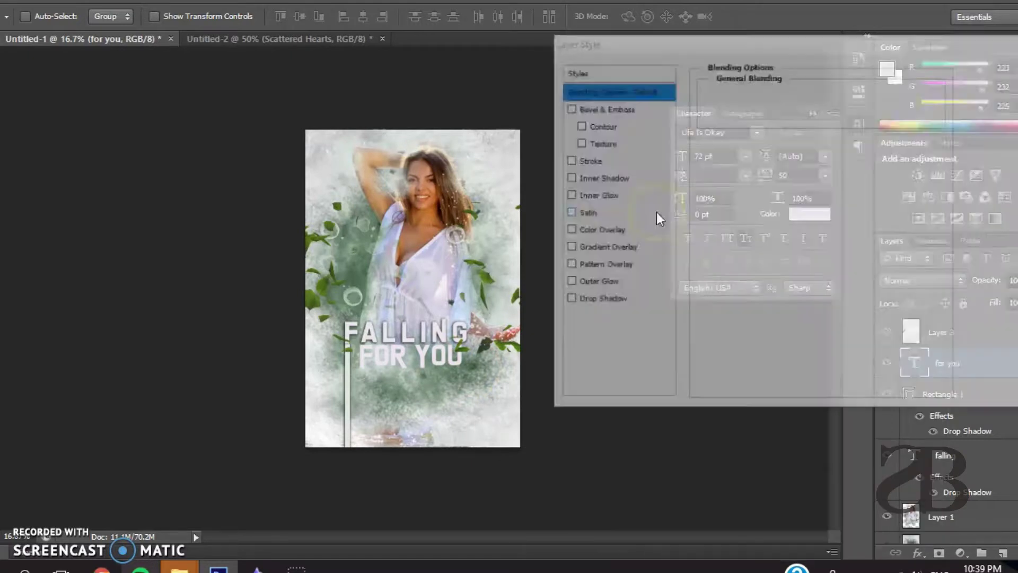
click(602, 300)
click(776, 194)
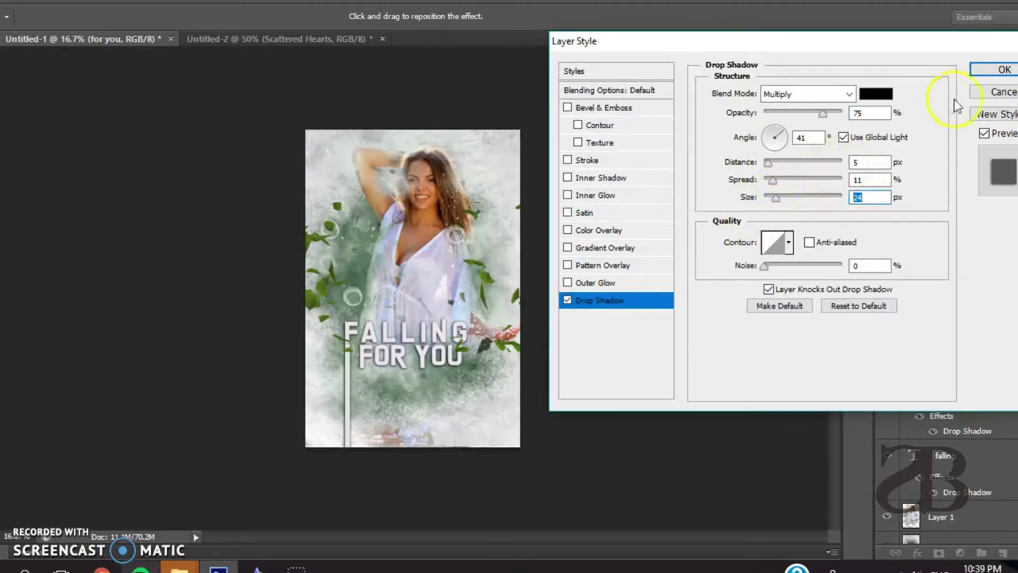
click(1005, 70)
right_click(923, 427)
Step: Duplicate the vertical bar, place the copy above FOR YOU, and resize it
click(631, 106)
key(Return)
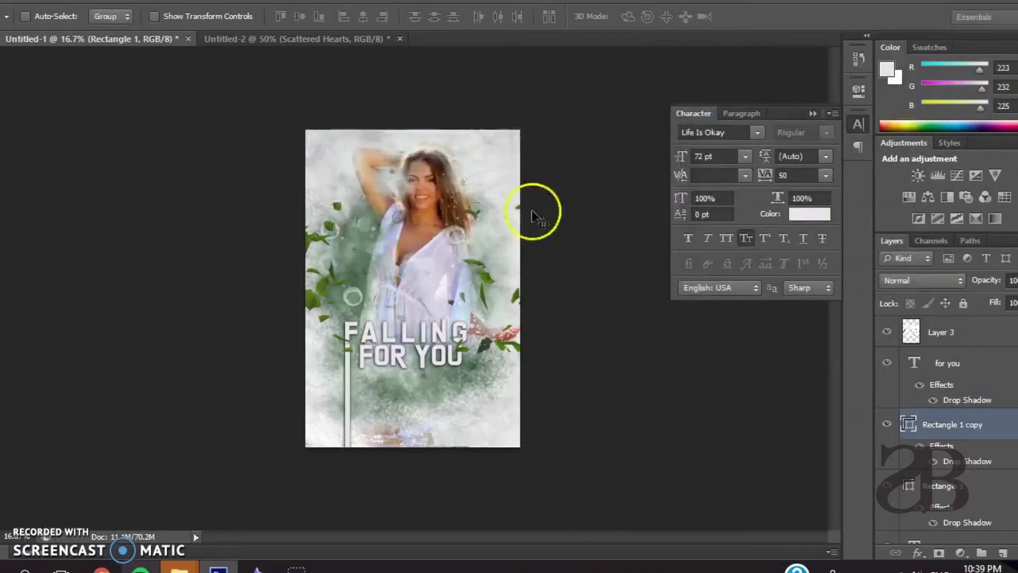
drag(358, 409, 362, 412)
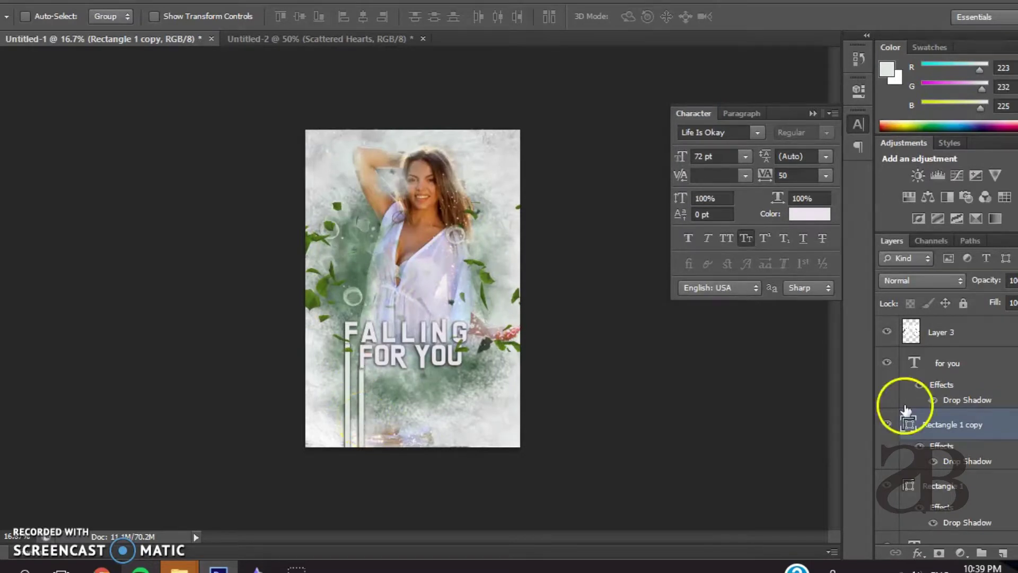
drag(906, 409, 906, 348)
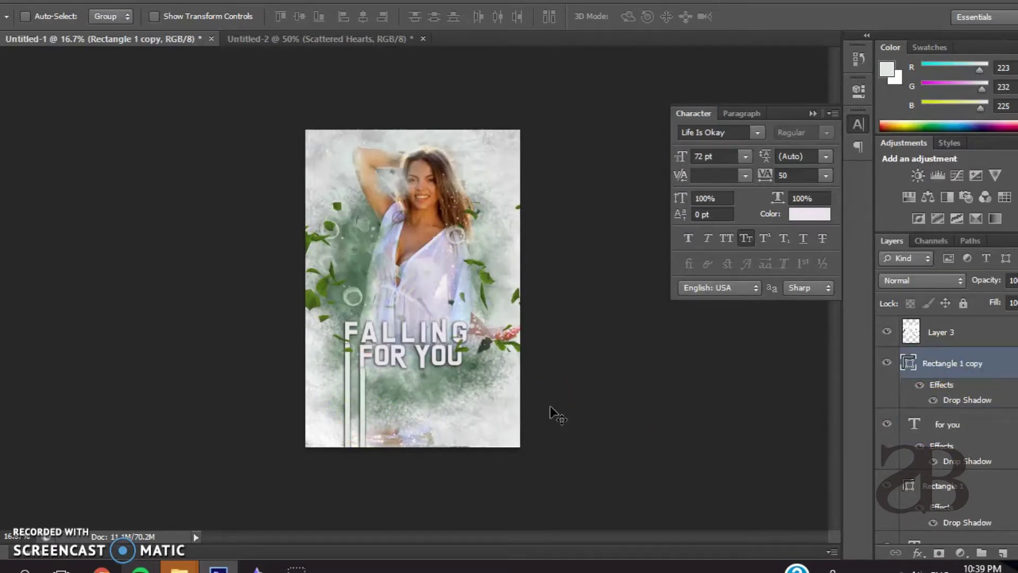
key(ctrl+t)
key(ctrl+plus)
key(ctrl+plus)
drag(832, 320, 839, 367)
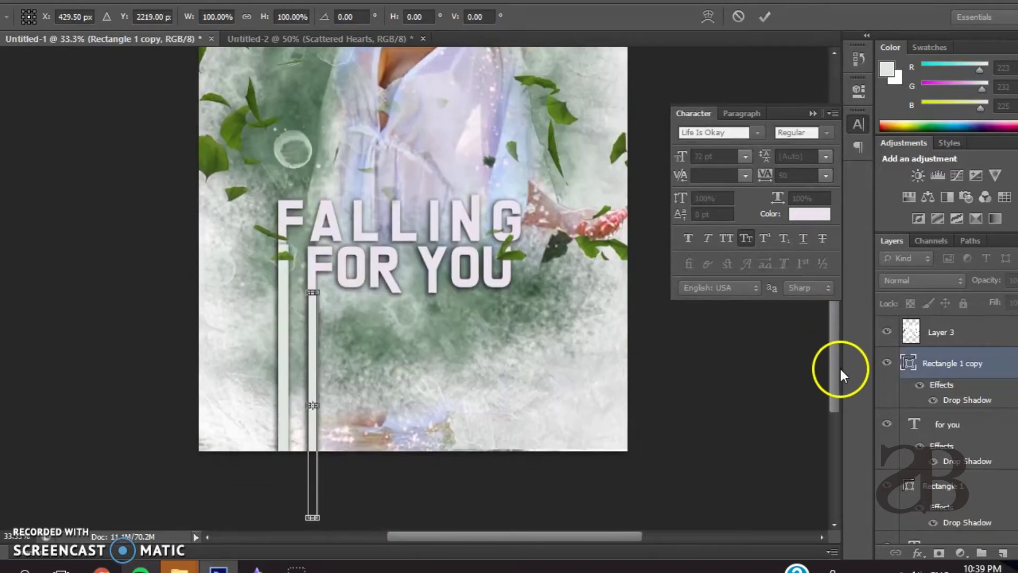
key(Return)
key(ctrl+minus)
key(ctrl+minus)
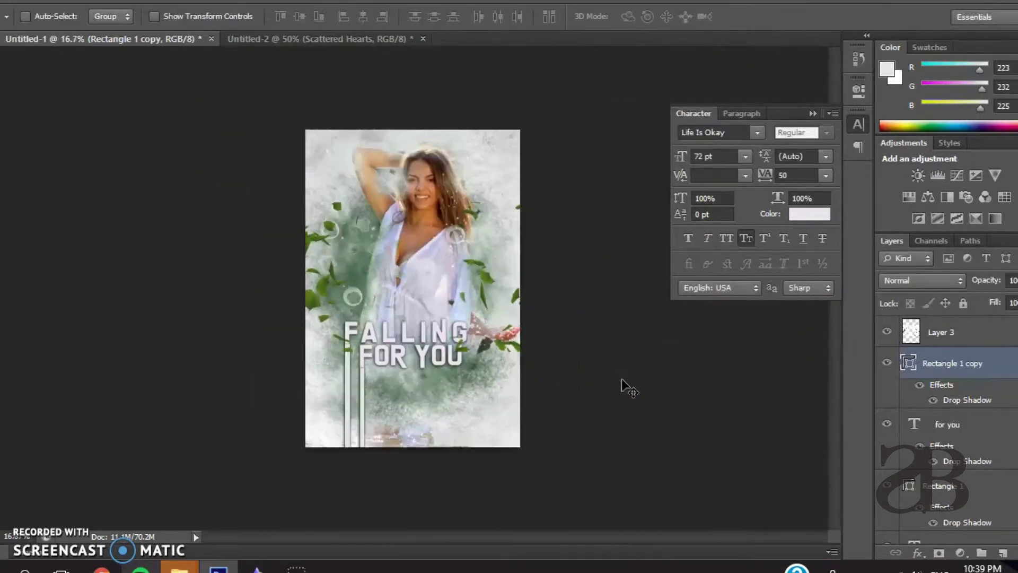
Step: Copy a green leaves image from the browser and paste it into the cover
key(alt+Tab)
scroll(532, 190, up, 5)
click(436, 374)
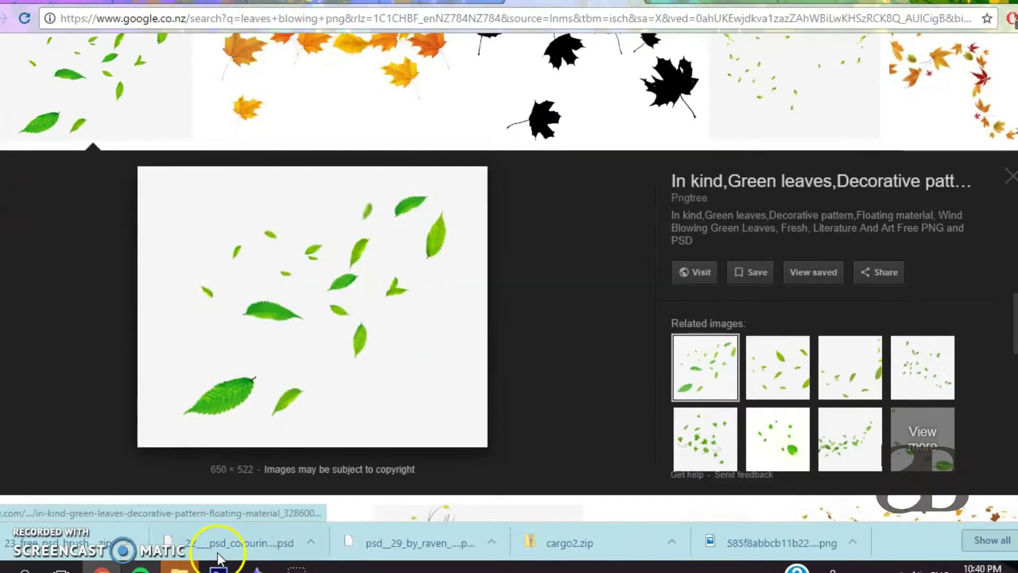
click(218, 567)
key(ctrl+v)
Step: Set the leaves layer to Darken, then shrink it and move it to the lower left
click(923, 279)
click(904, 23)
drag(398, 296, 358, 377)
key(ctrl+t)
drag(496, 295, 387, 374)
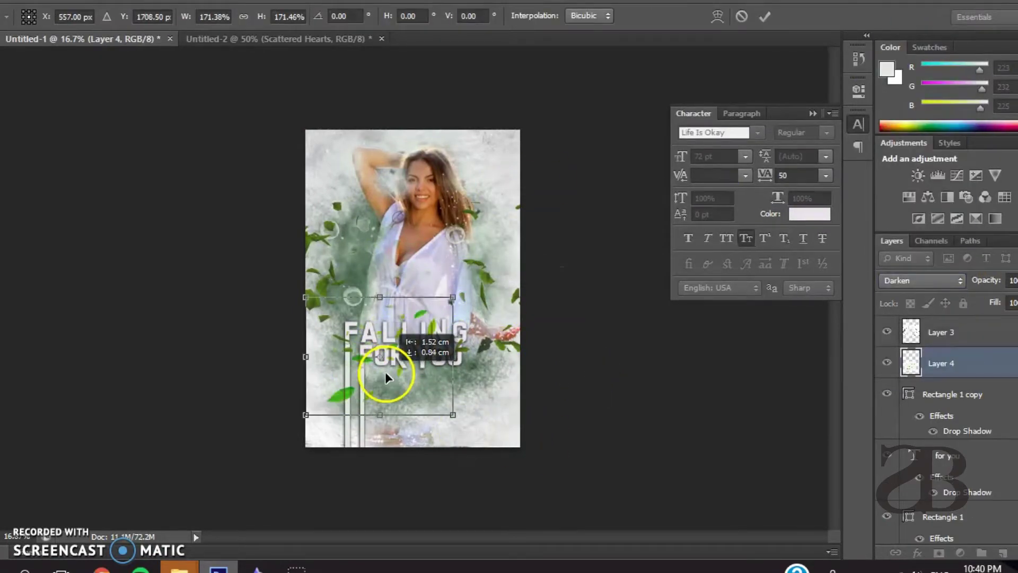
click(764, 16)
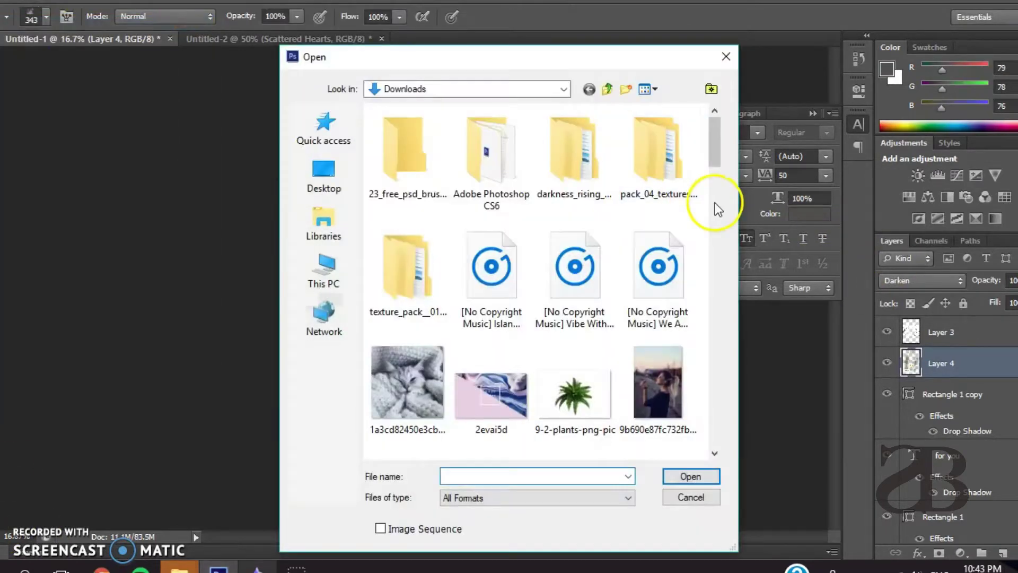
Step: Open the three colouring PSD files, dismissing the colour profile mismatch warning
drag(715, 203, 717, 351)
drag(401, 342, 569, 309)
key(Return)
click(549, 298)
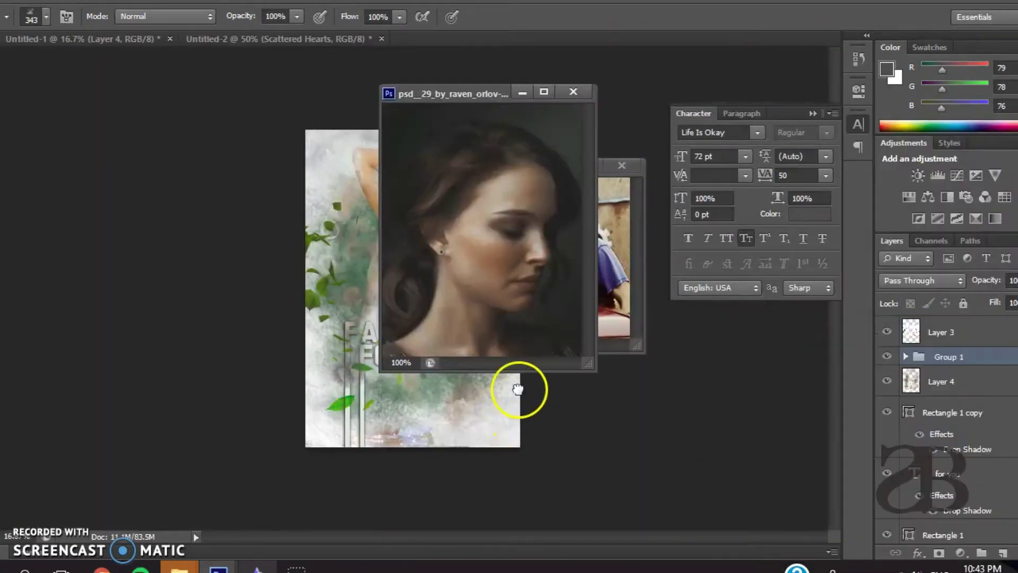
Step: Drag a colouring group into the cover at the top and lower Group 1's opacity to 63%
drag(613, 161, 599, 131)
click(573, 91)
drag(443, 168, 590, 85)
drag(921, 325, 447, 295)
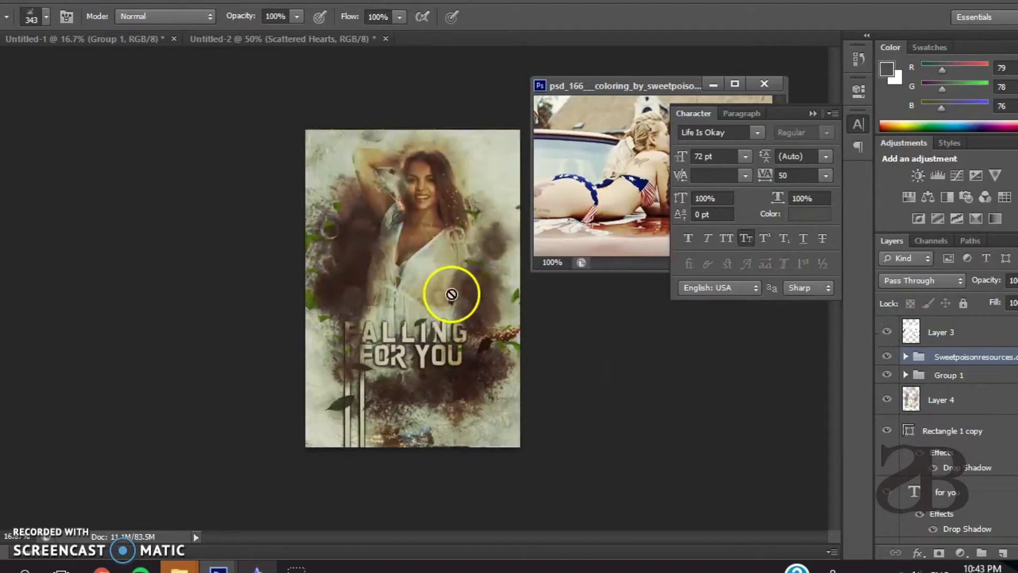
drag(914, 318, 925, 319)
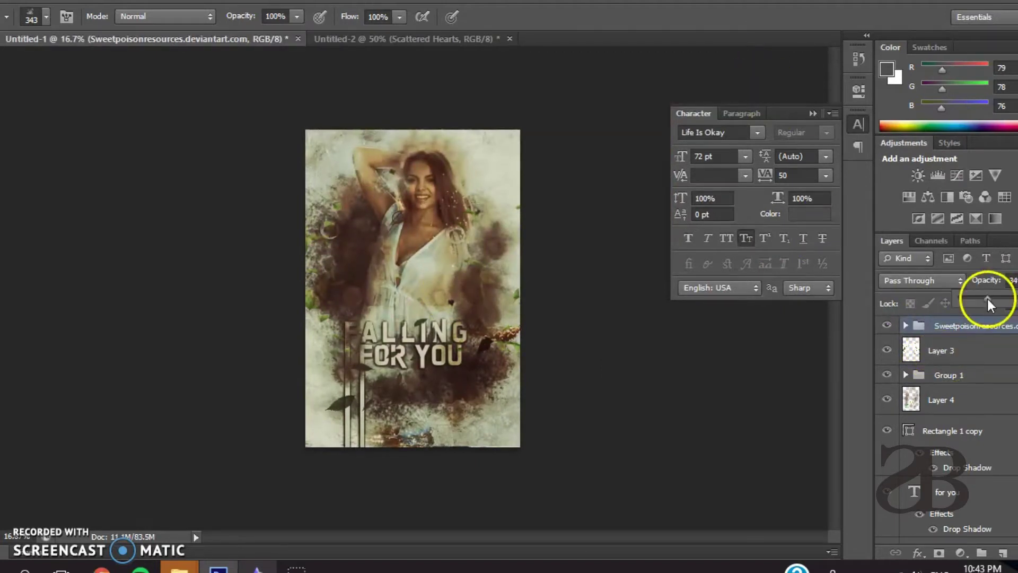
click(949, 375)
drag(997, 298, 1012, 303)
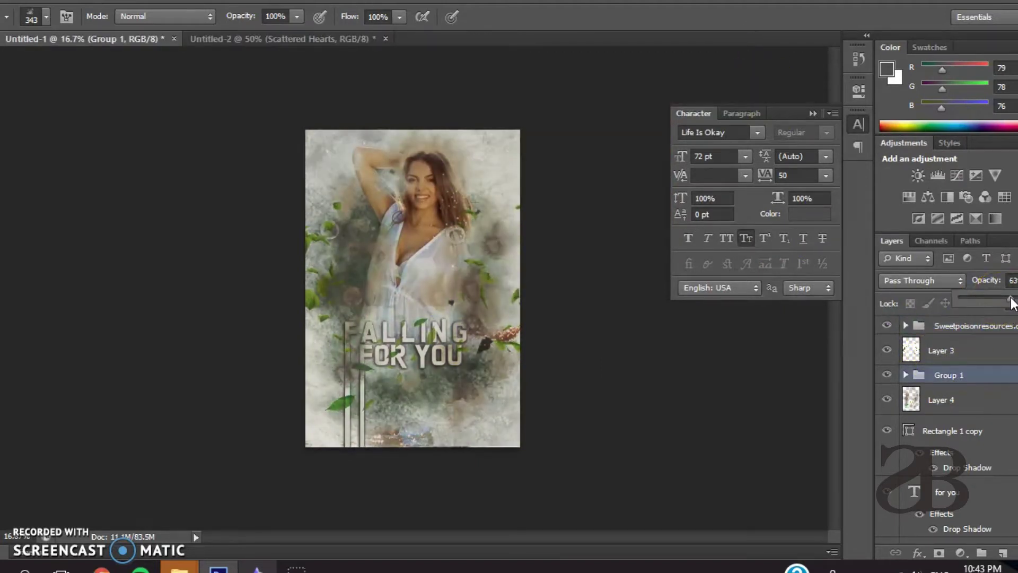
click(961, 325)
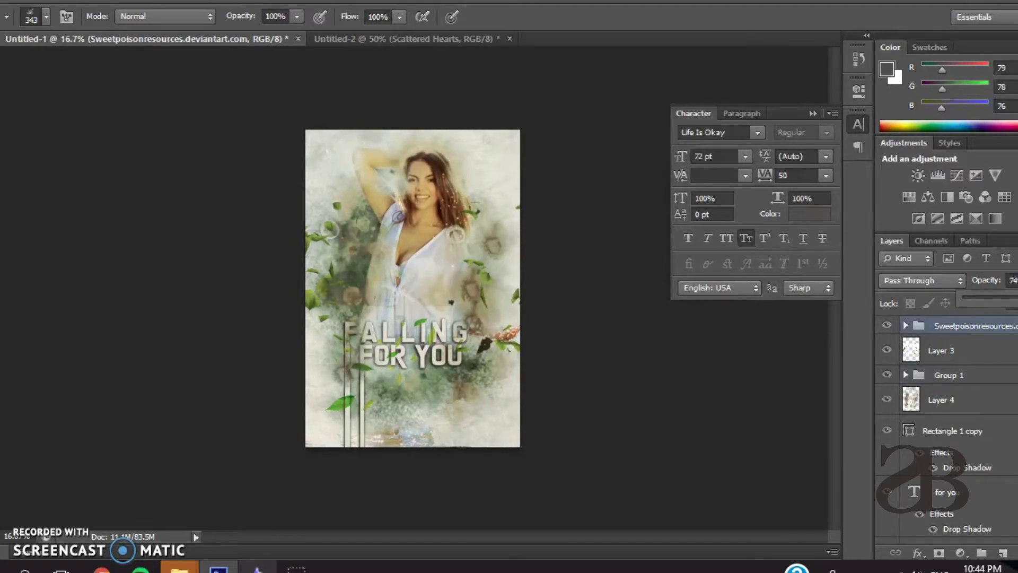
Step: Search Google Images for 'tumblr textures' and pick a scattered white particle texture
key(v)
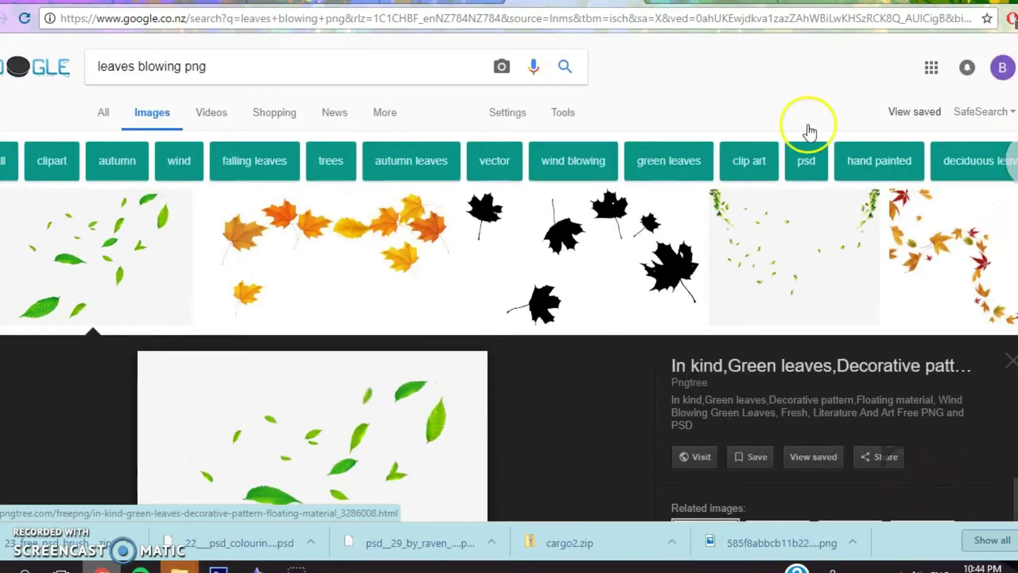
triple_click(91, 78)
text(tumblr textures)
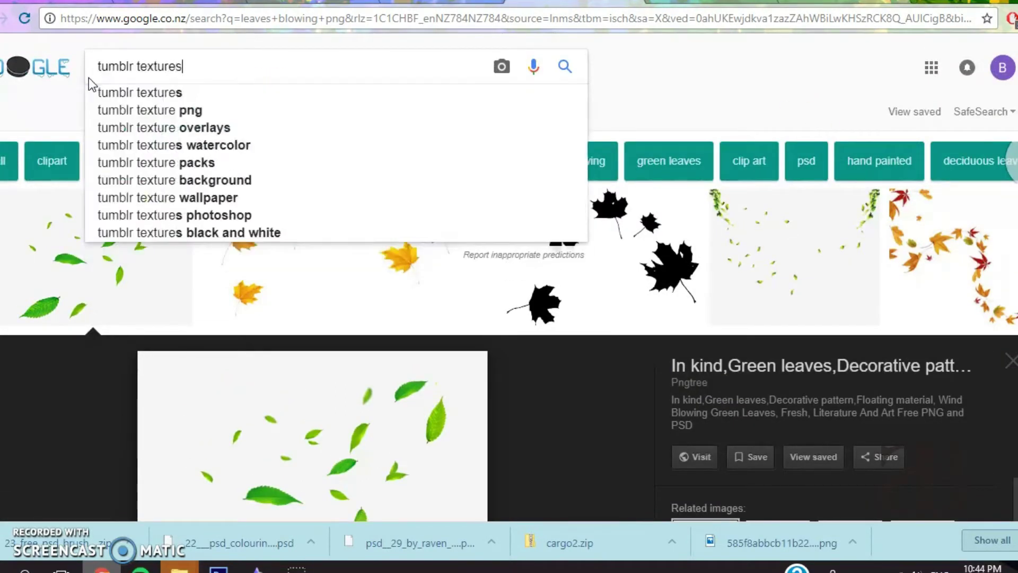
key(Return)
scroll(318, 128, down, 5)
click(313, 138)
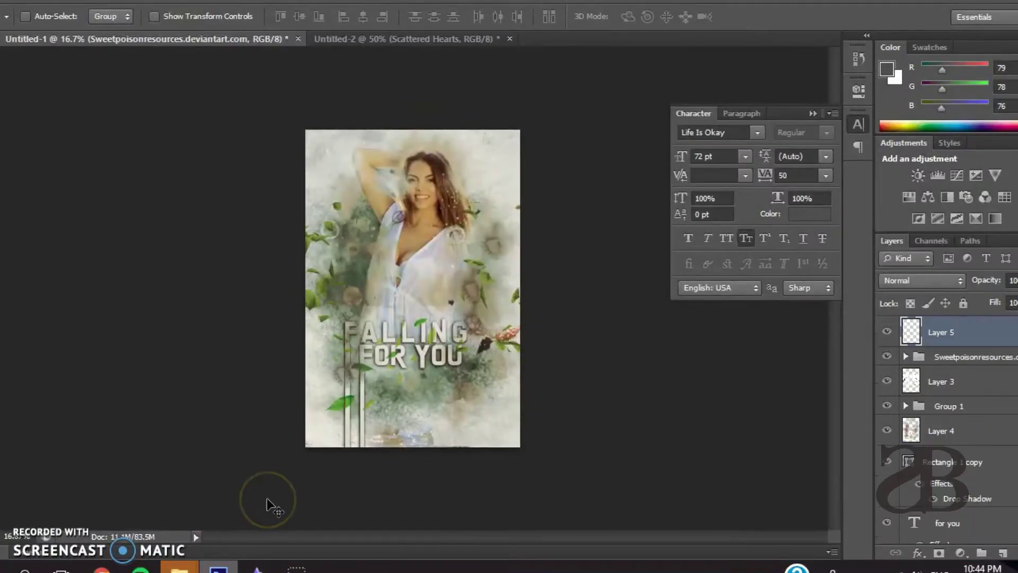
Step: Paste the particle texture as Layer 5, set it to Lighten, and enlarge it over the cover
key(ctrl+v)
click(922, 280)
click(902, 127)
drag(417, 292, 363, 204)
key(ctrl+t)
drag(392, 245, 579, 482)
drag(325, 164, 244, 50)
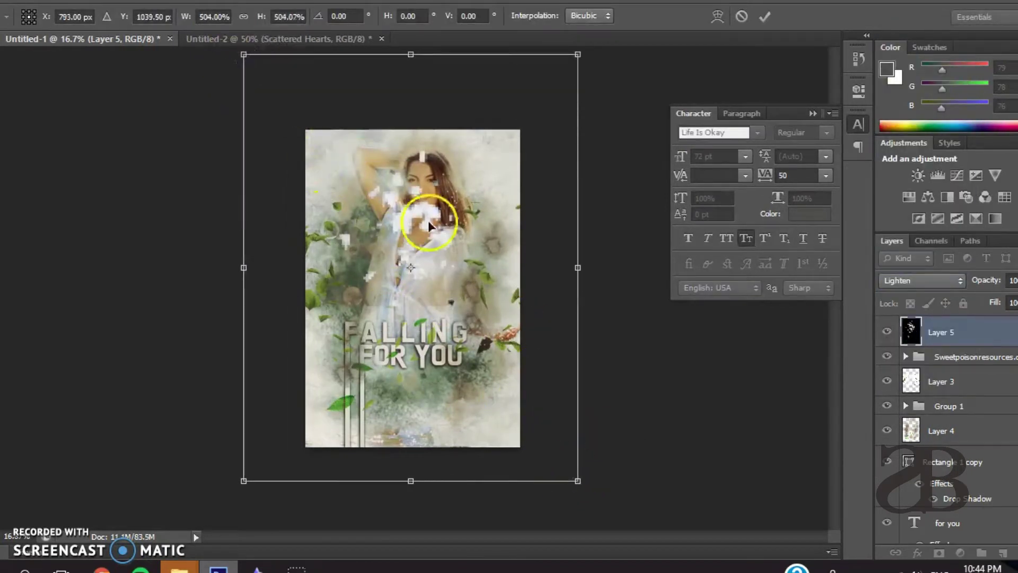
drag(427, 221, 444, 318)
click(764, 18)
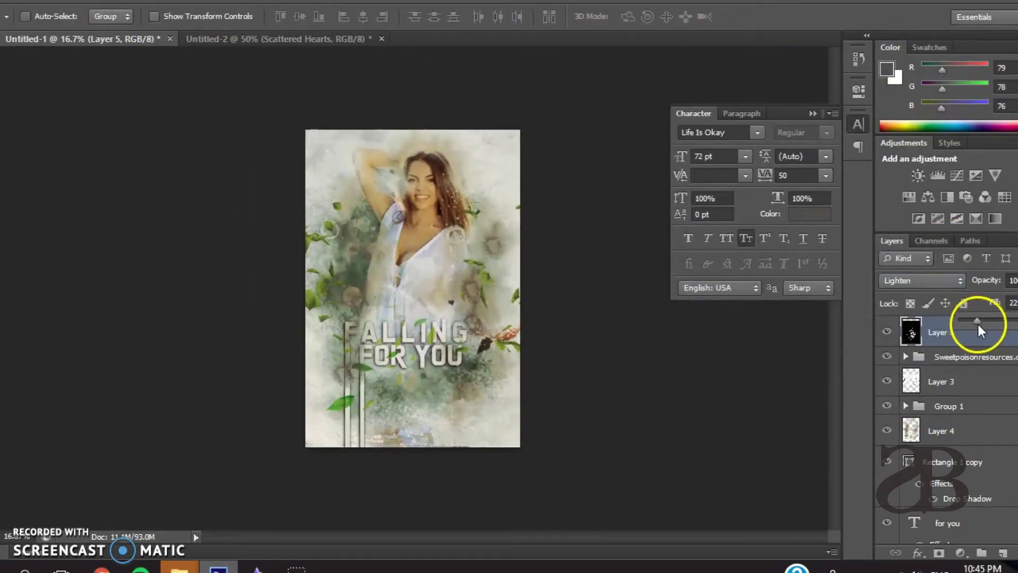
Step: Pick a black-and-white ink texture from the search results and paste it into the cover
click(102, 567)
scroll(509, 265, down, 5)
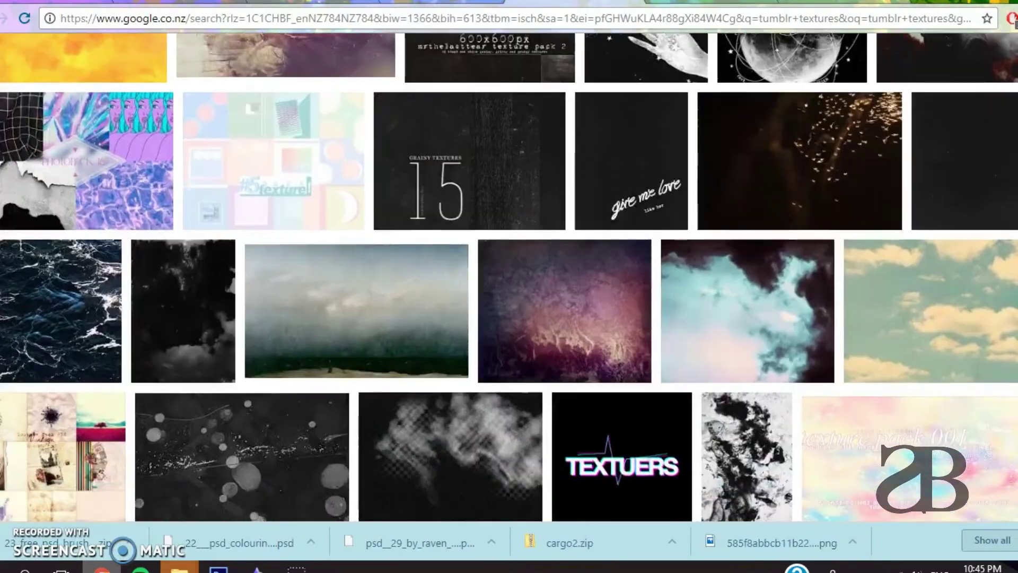
scroll(509, 265, down, 5)
click(748, 197)
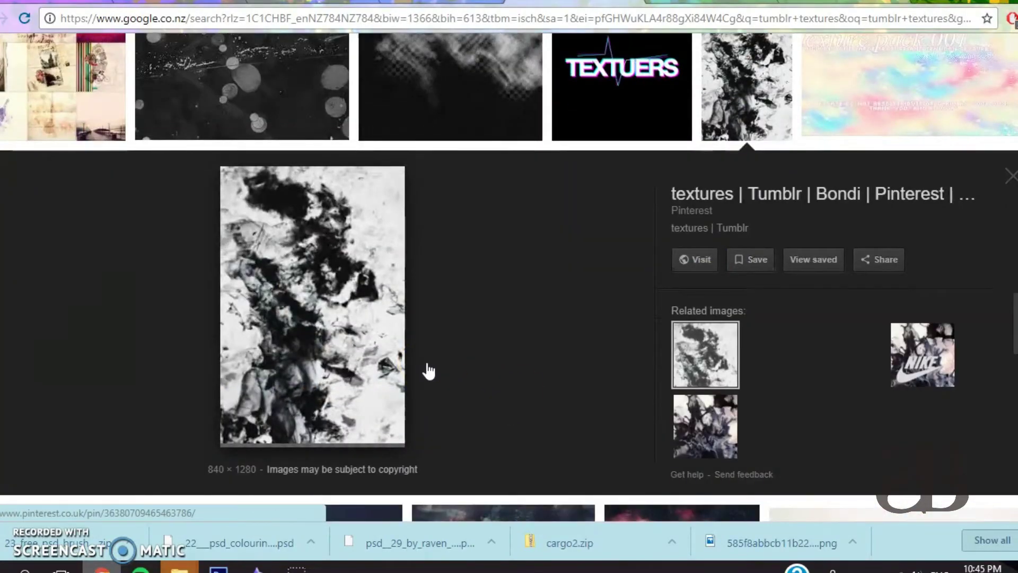
key(alt+Tab)
key(ctrl+v)
Step: Enlarge the ink texture, set it to Screen blending, and lower its fill to 98%
drag(341, 205, 288, 114)
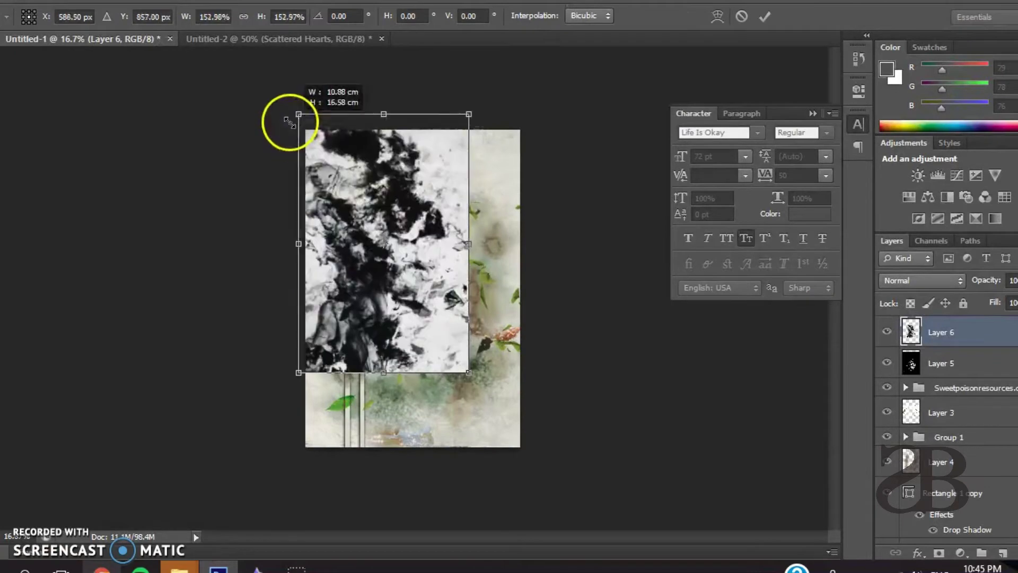
drag(466, 364, 534, 461)
key(Return)
click(922, 280)
click(901, 209)
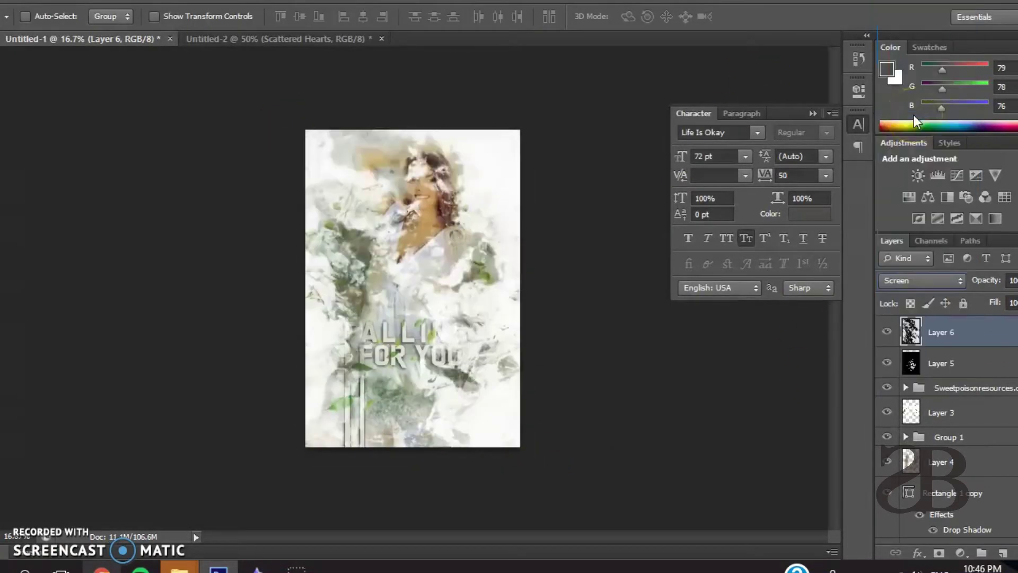
drag(467, 296, 476, 305)
click(1013, 303)
drag(993, 319, 1010, 319)
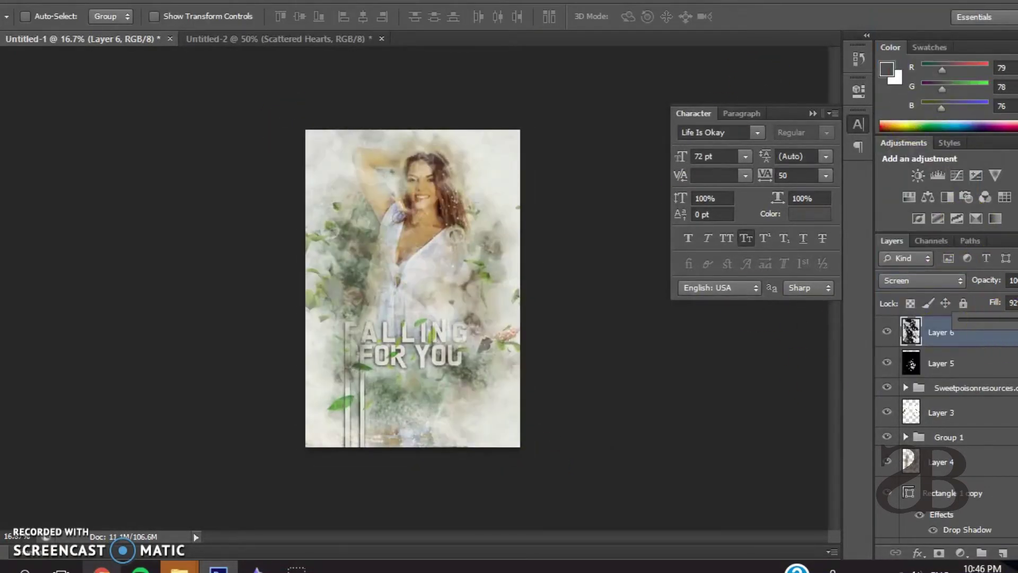
Step: Erase the ink texture off the face and move Layer 6 below the Sweetpoison group
key(e)
drag(444, 261, 431, 182)
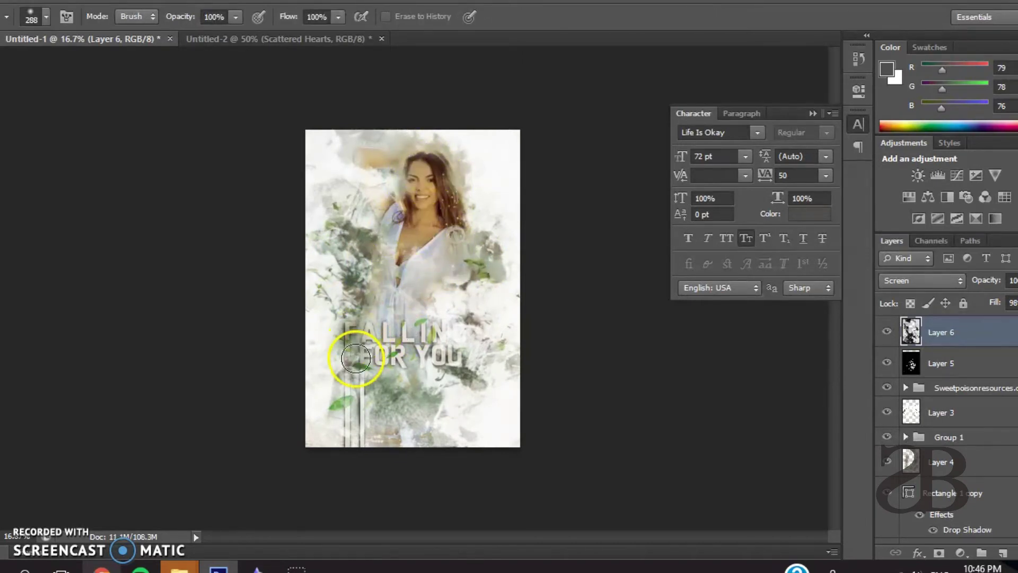
mouse_move(939, 332)
mouse_down()
mouse_move(977, 411)
mouse_move(960, 451)
mouse_move(951, 403)
mouse_up()
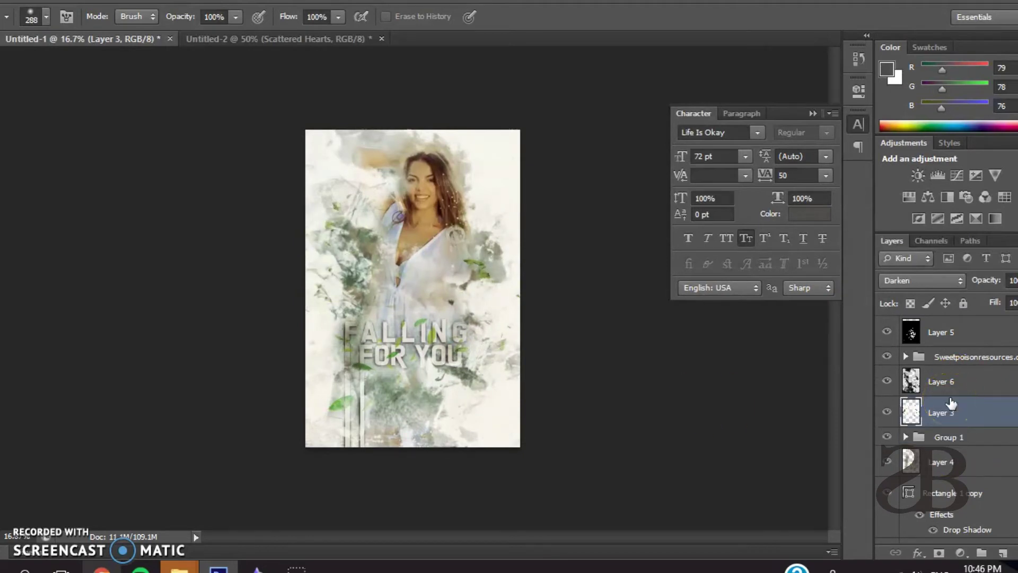
key(alt+bracketright)
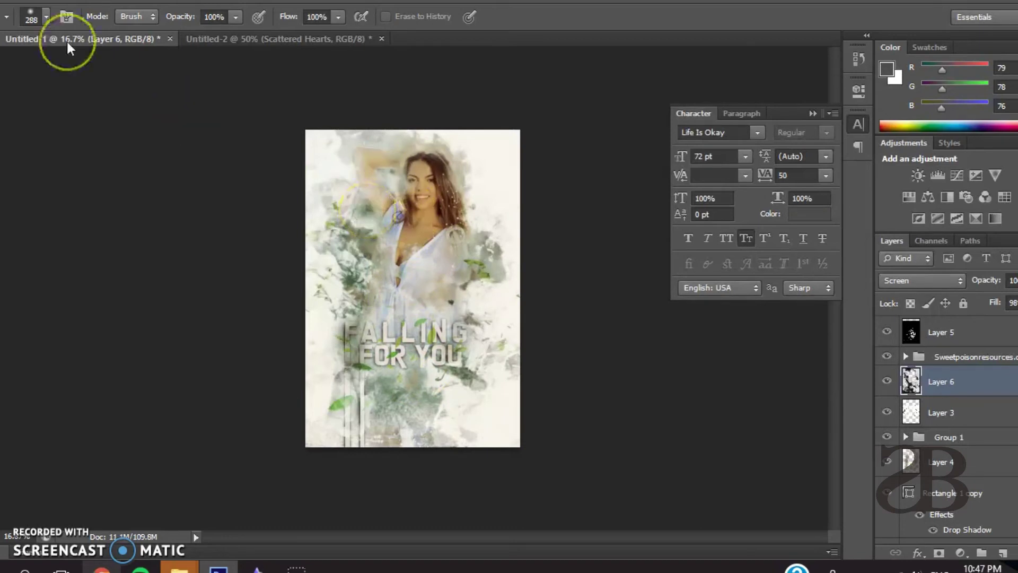
Step: Save the cover as a flattened JPEG named 'Falling for you', accepting the JPEG options
click(102, 193)
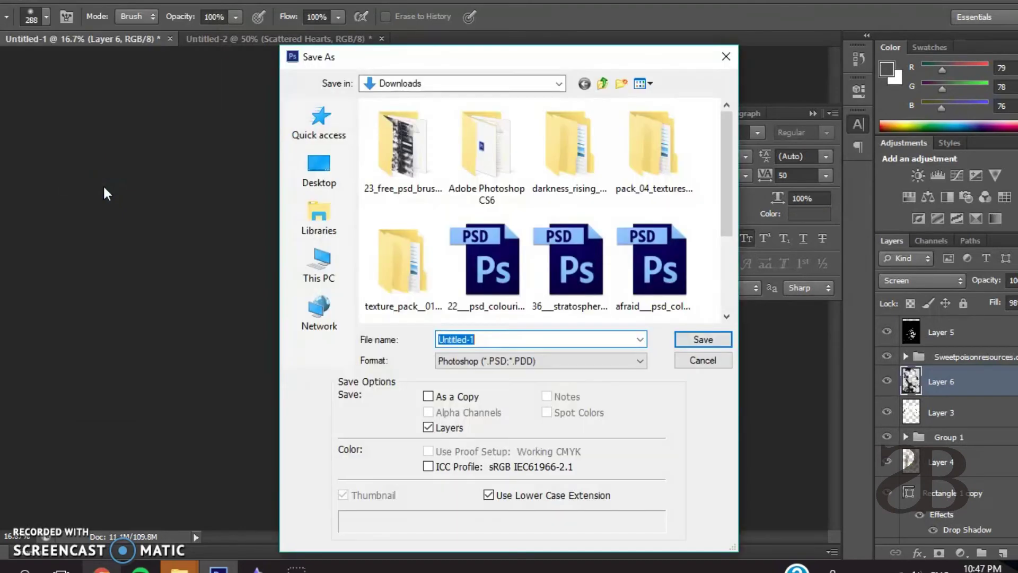
text(Falling for you)
click(469, 360)
click(477, 438)
key(Return)
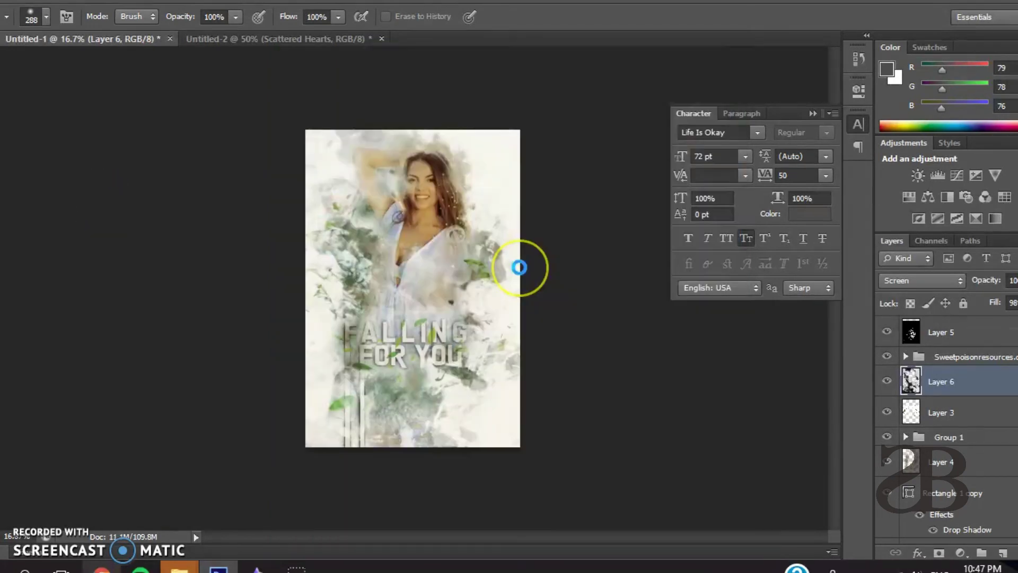
click(616, 126)
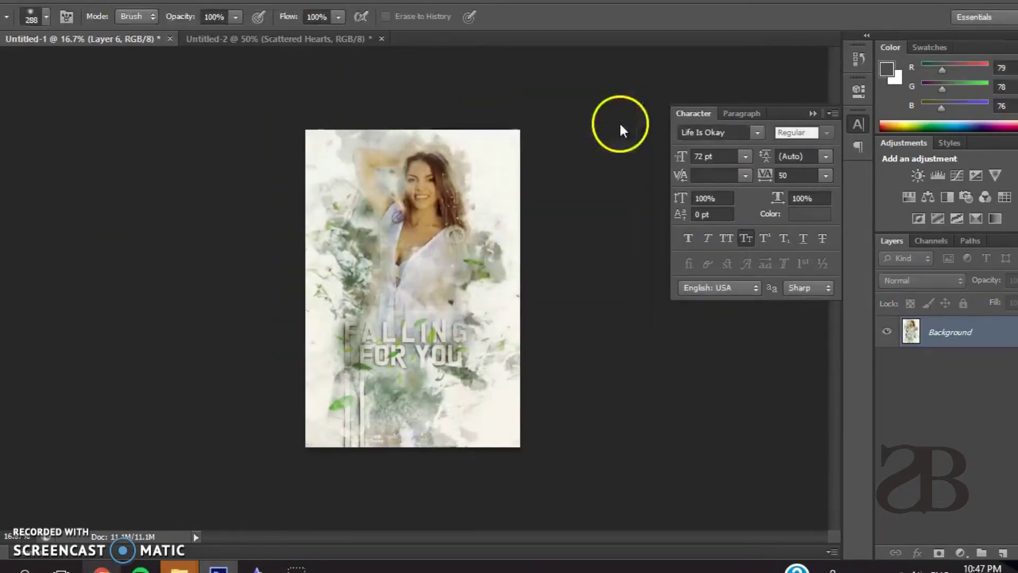